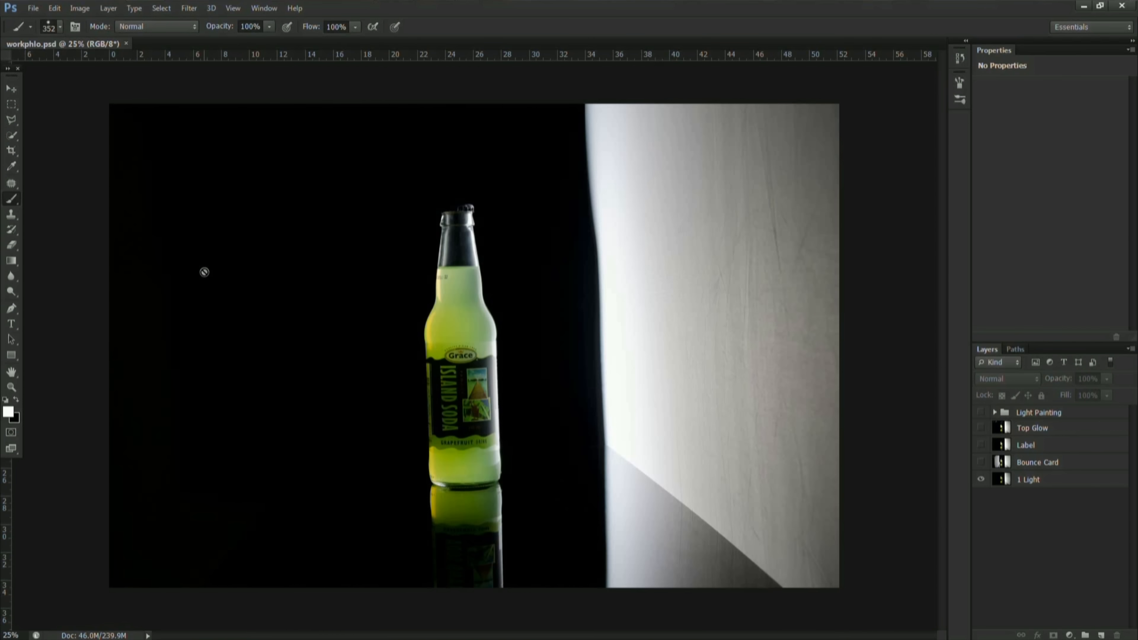
Review the light trail exposures in the Light Painting group one by one, and leave the group collapsed and hidden
left_click(982, 411)
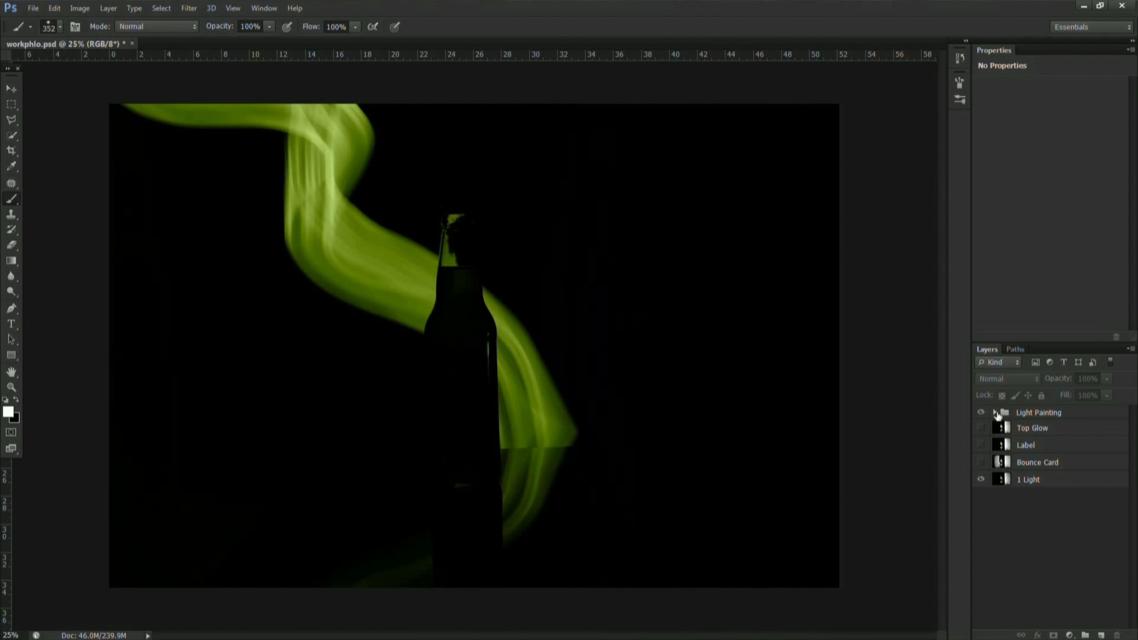
left_click(996, 413)
left_click(980, 428)
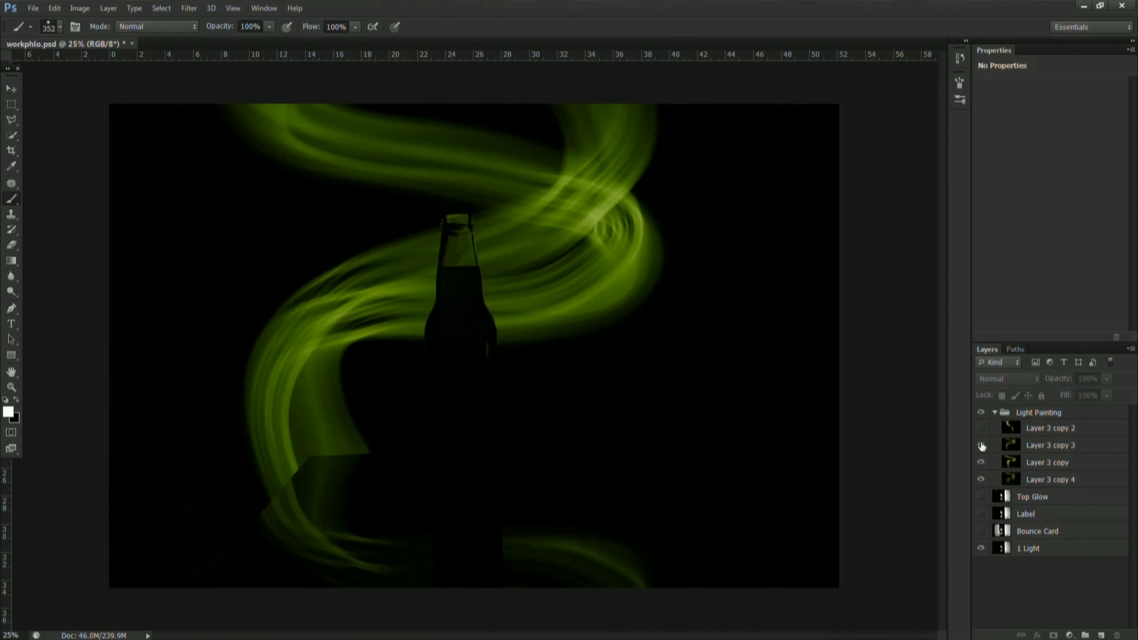
left_click(981, 445)
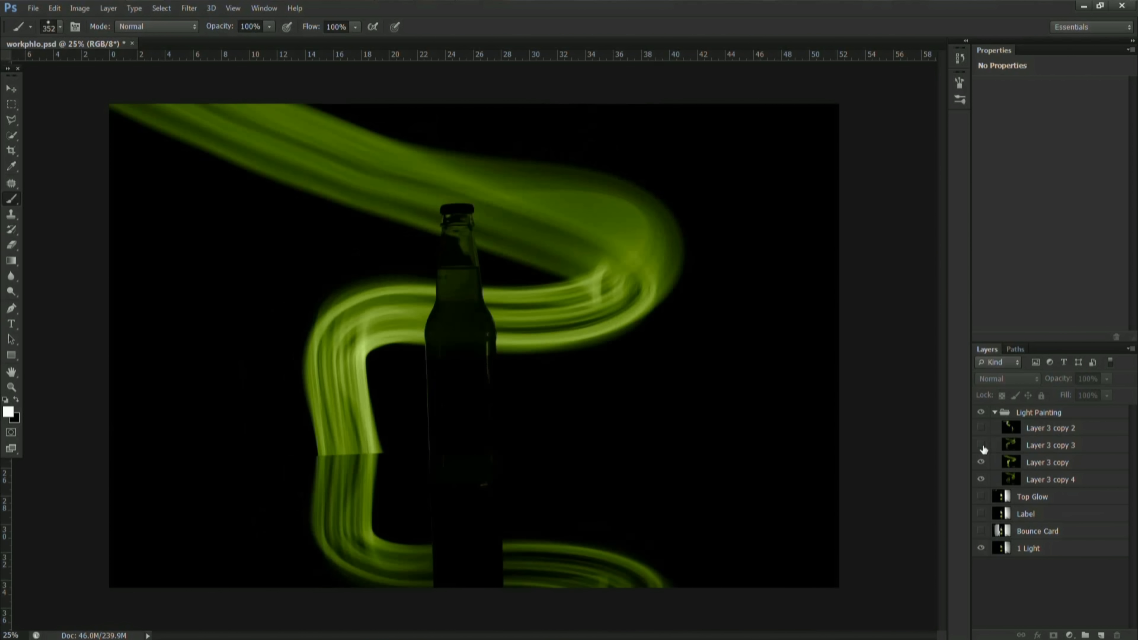
left_click(982, 462)
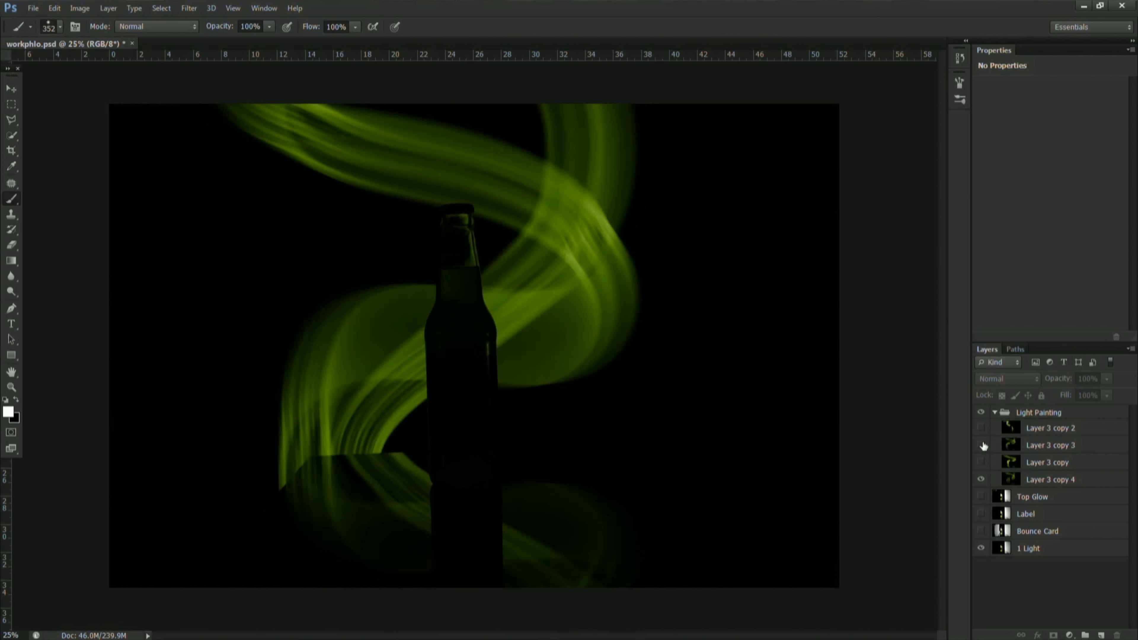
left_click(981, 445)
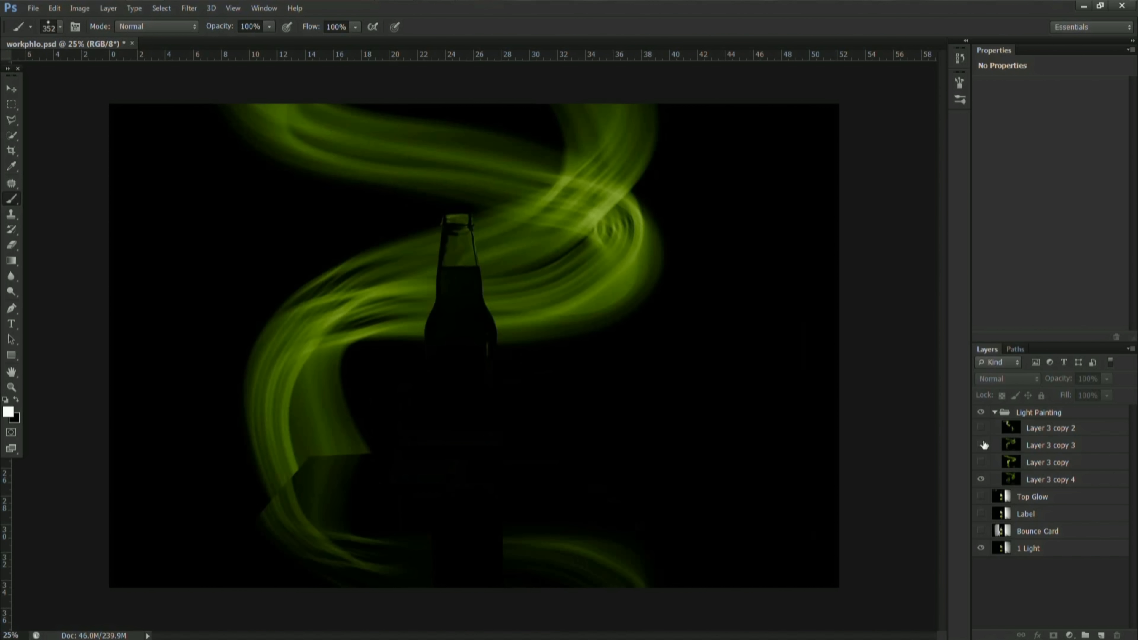
left_click(982, 445)
left_click(981, 463)
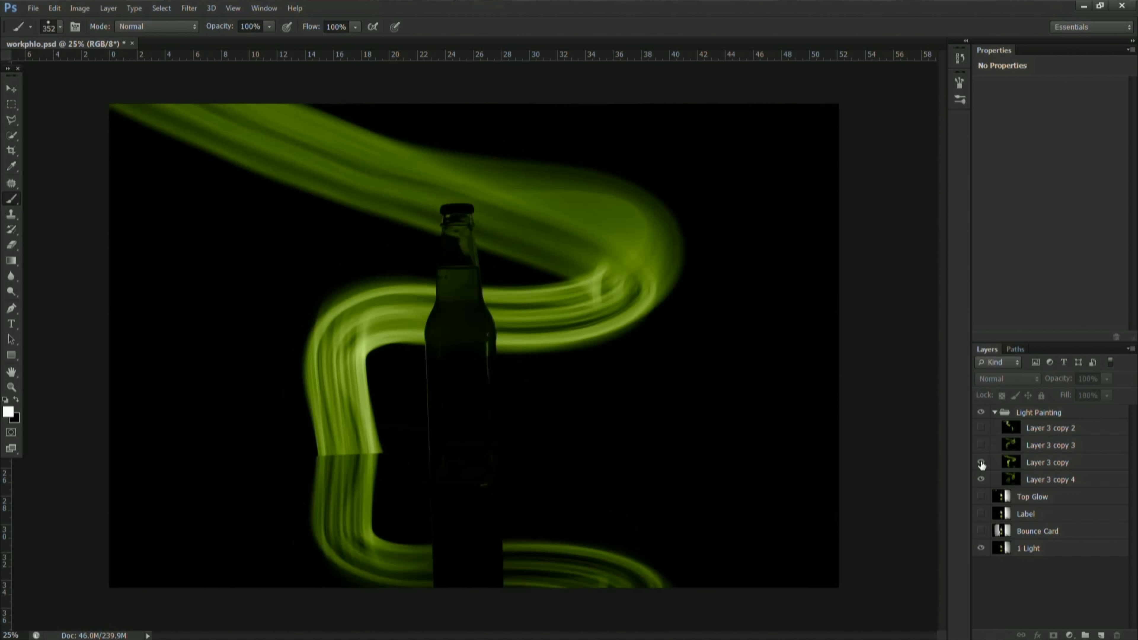
left_click(982, 462)
left_click(1010, 479)
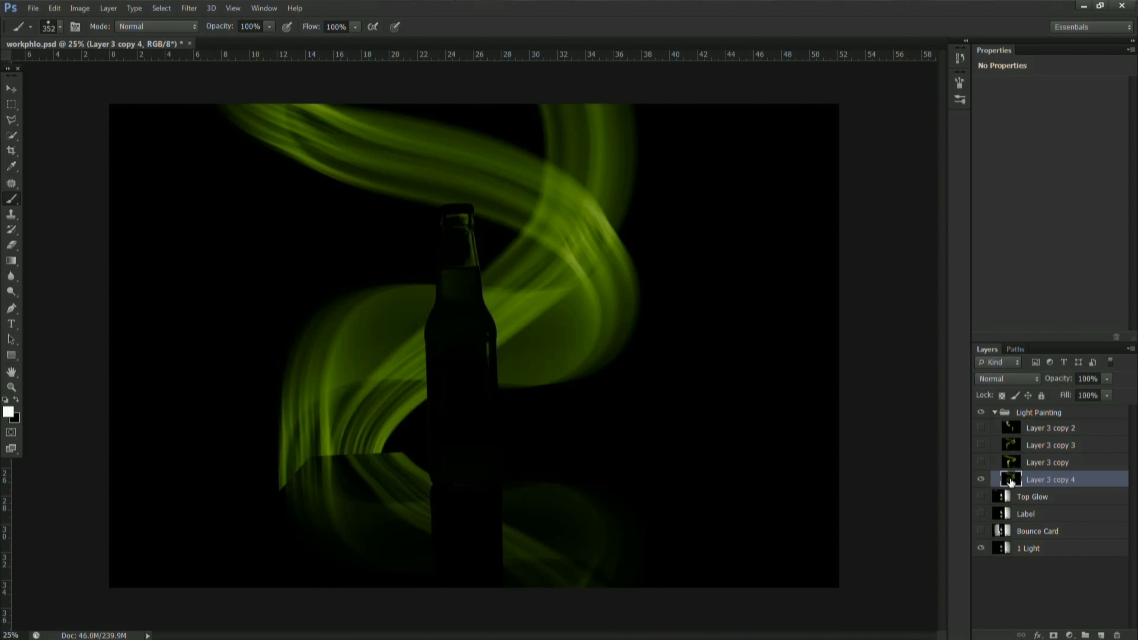
left_click(996, 413)
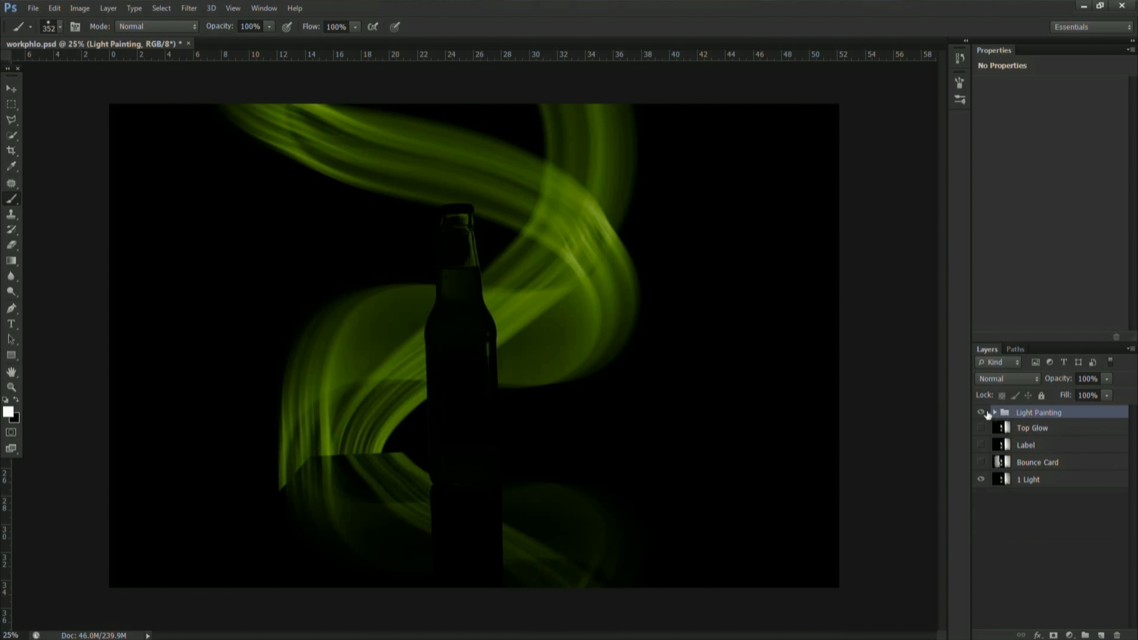
left_click(987, 411)
Preview the Bounce Card, Label and Top Glow exposures over the 1 Light layer, leaving only Bounce Card shown with it
left_click(1008, 482)
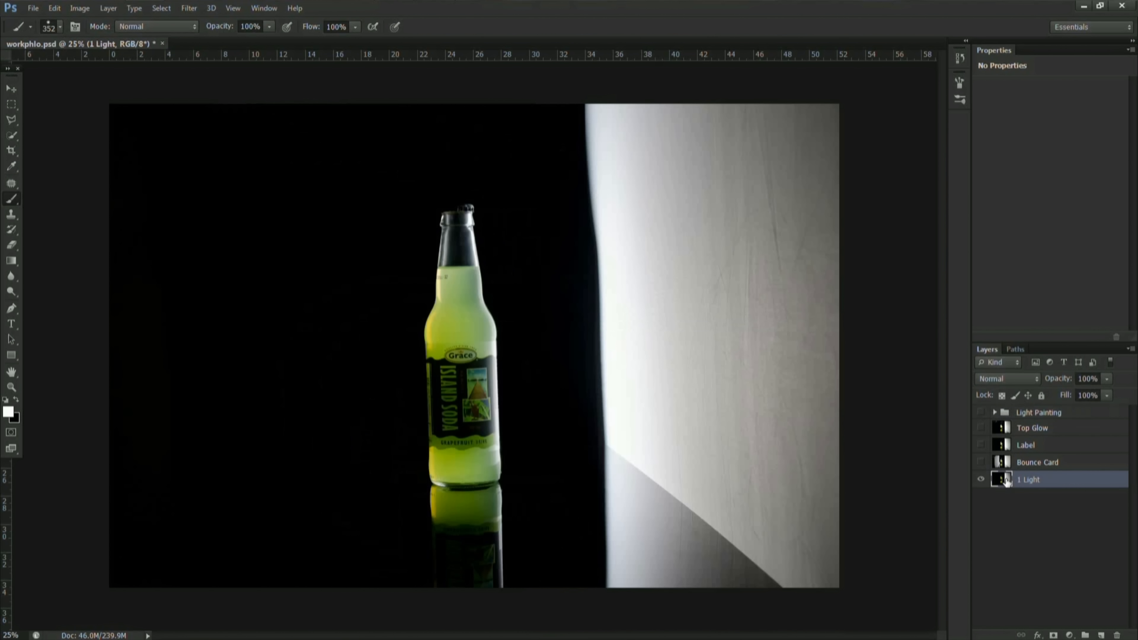
left_click(982, 462)
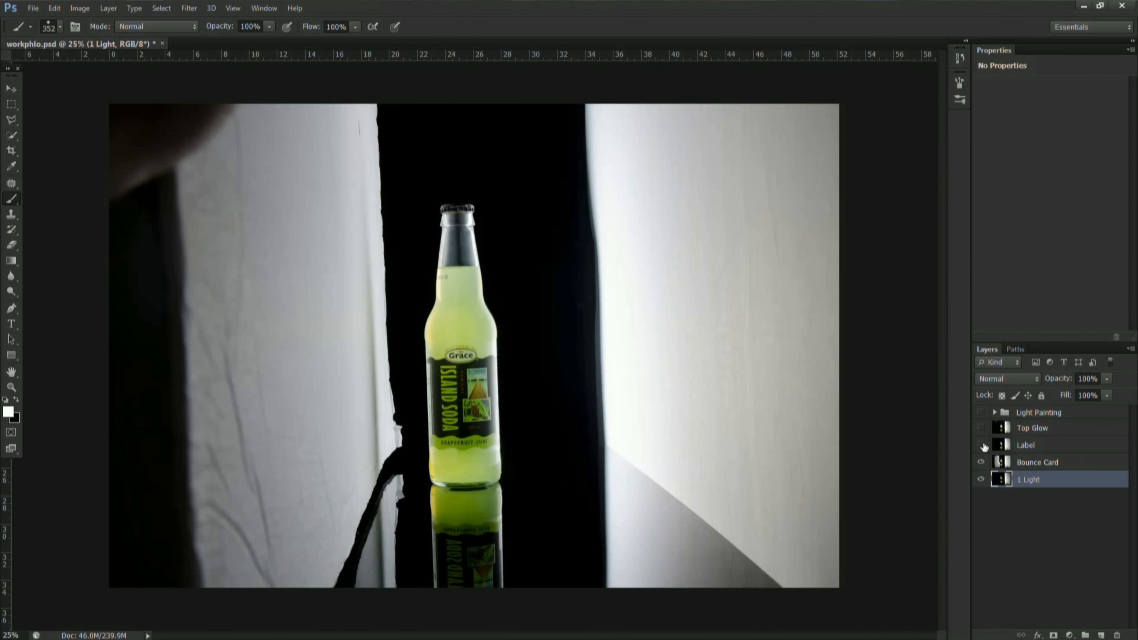
left_click(982, 445)
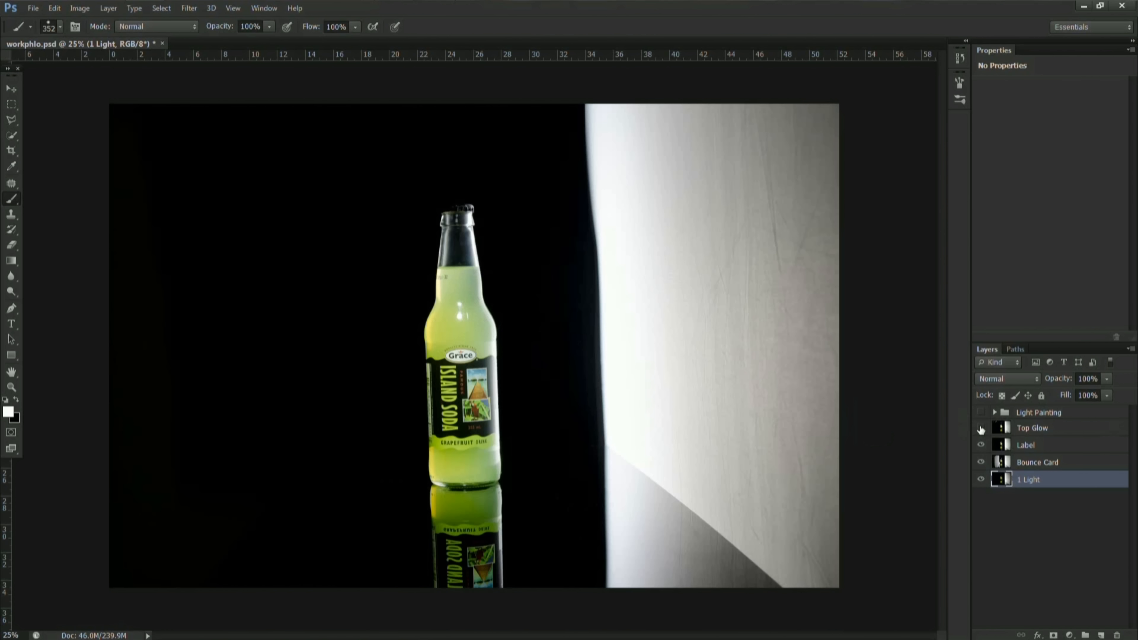
left_click(981, 429)
left_click(981, 428)
left_click(980, 444)
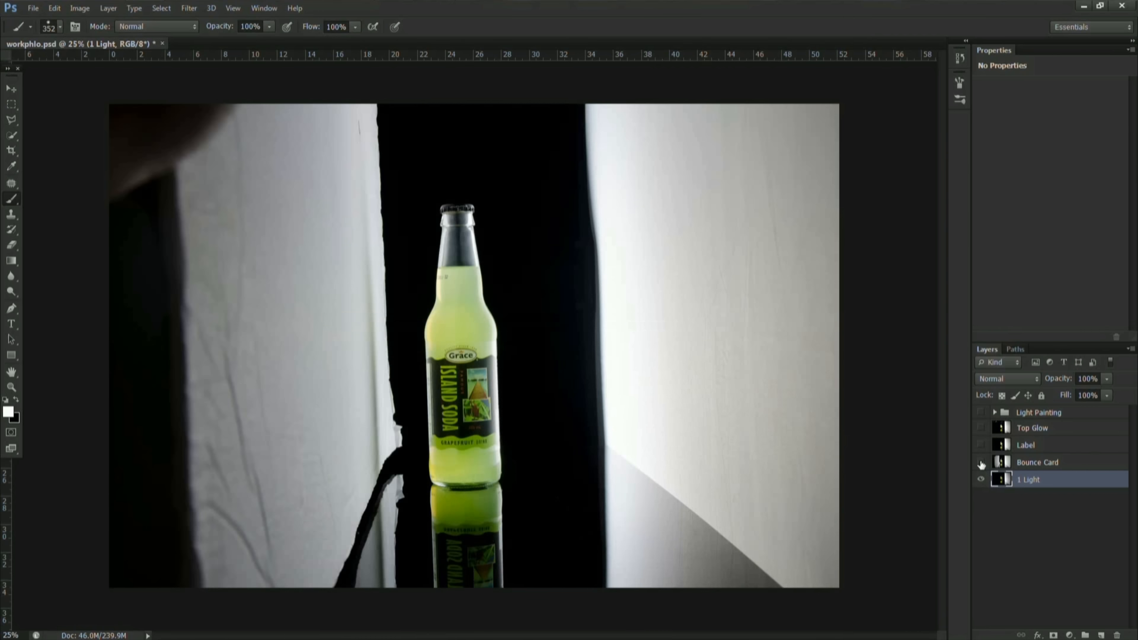
Compare the image with and without Bounce Card, and conceal that layer behind a black layer mask
left_click(981, 463)
left_click(981, 462)
left_click(1035, 463)
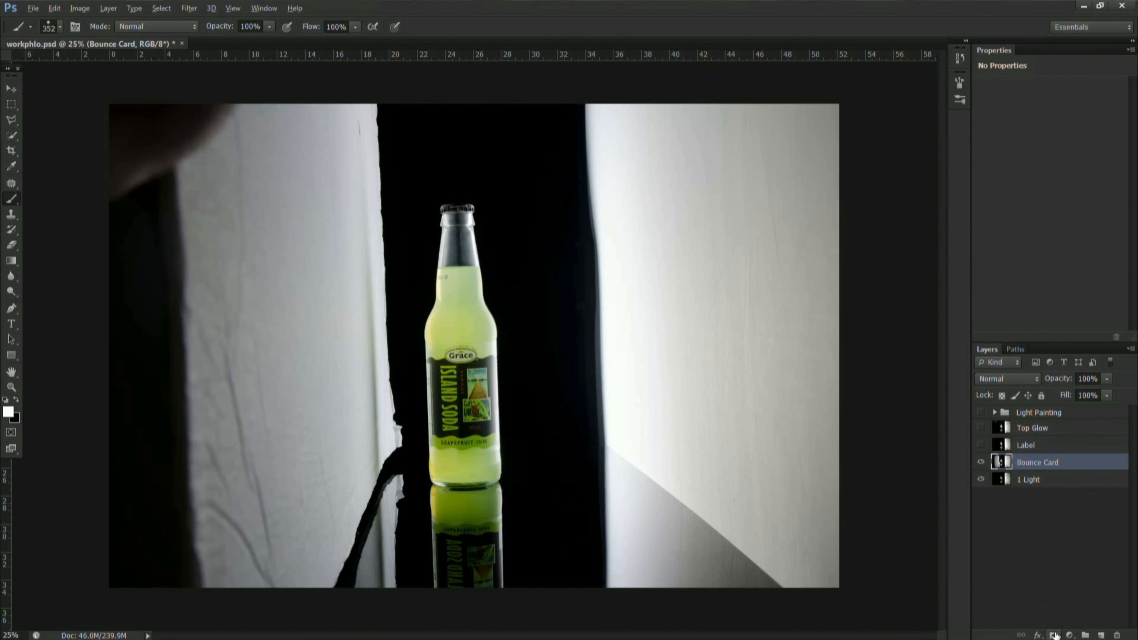
left_click(1055, 635, "alt")
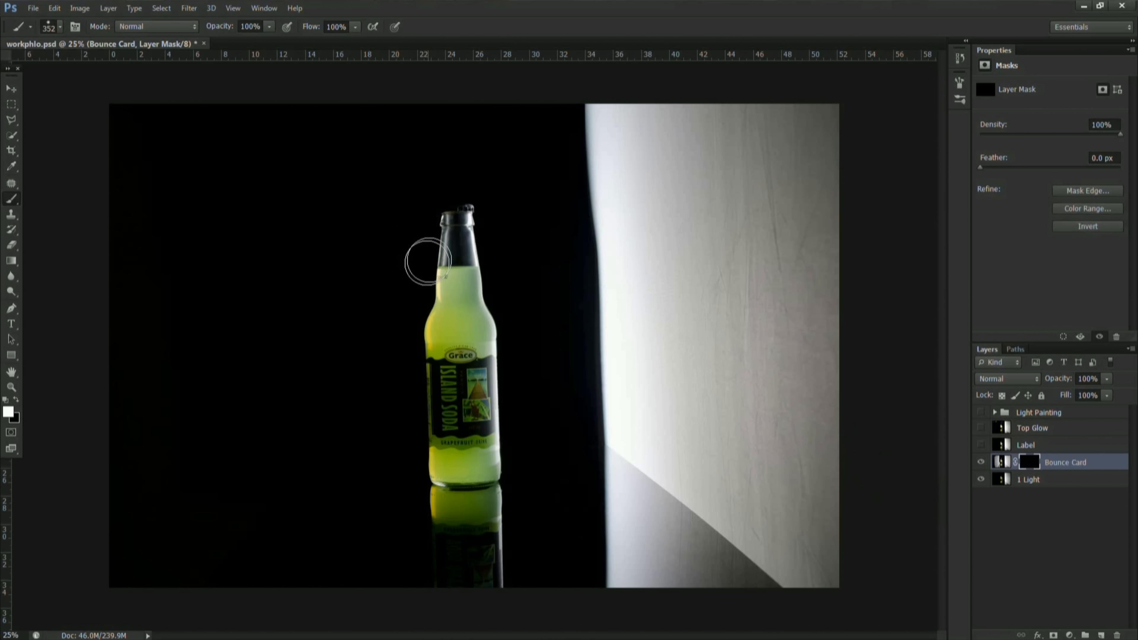
Paint white on the Bounce Card mask along the left edge of the bottle and its reflection, and compare before and after
left_click_drag(464, 219, 445, 483)
key("ctrl+z")
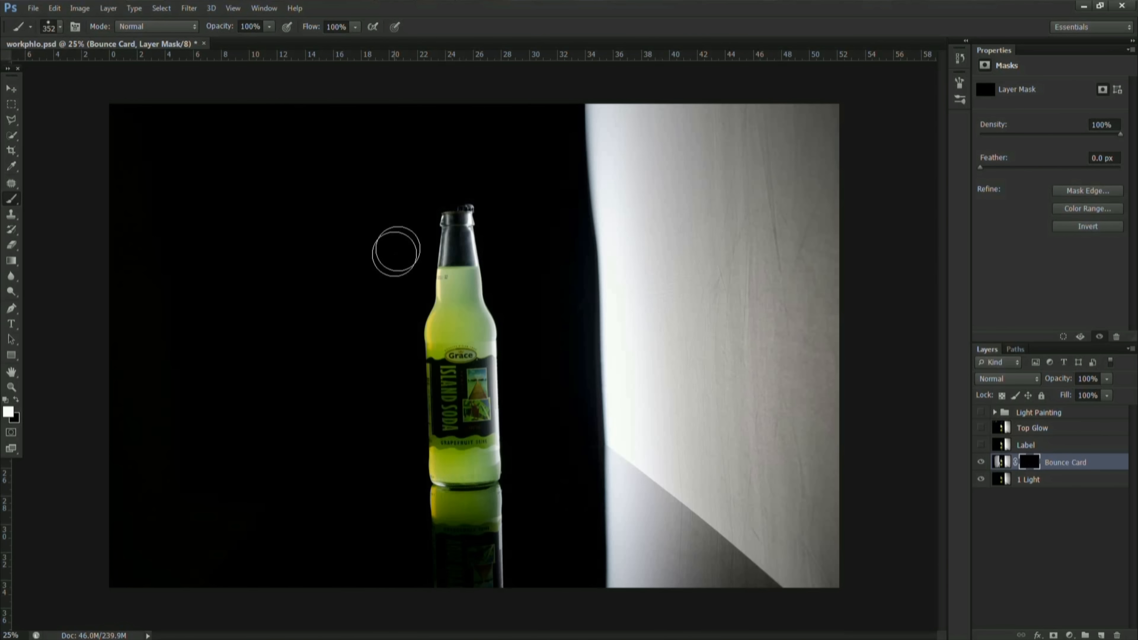
mouse_move(432, 211)
left_mouse_down()
mouse_move(419, 217)
mouse_move(438, 265)
mouse_move(417, 586)
mouse_move(427, 592)
left_mouse_up()
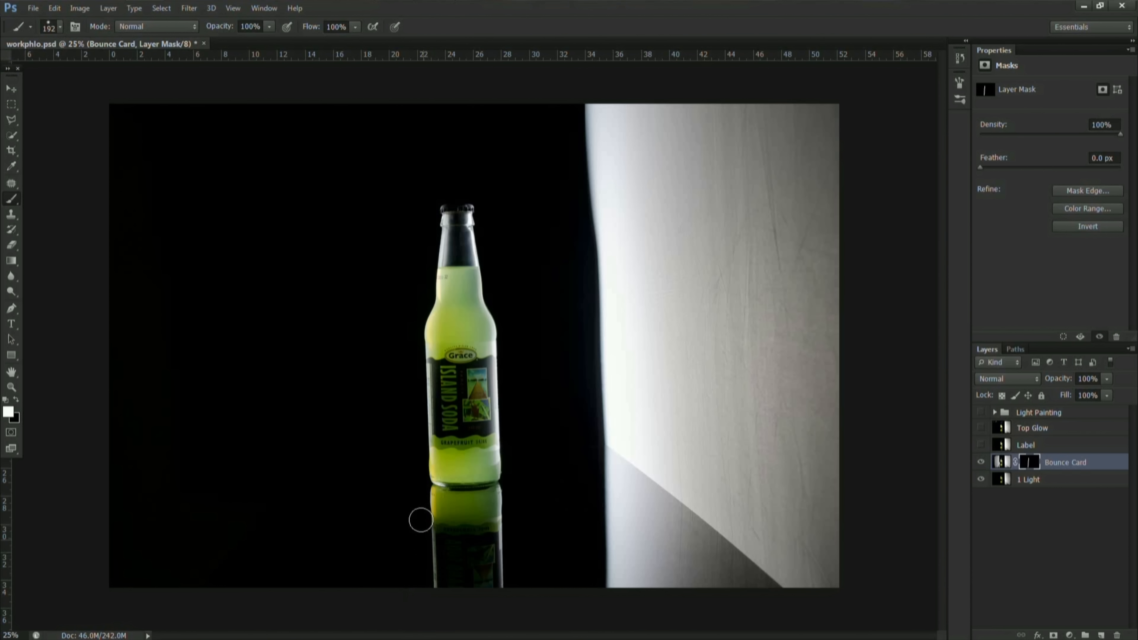
left_click(981, 462)
left_click(982, 462)
left_click(981, 463)
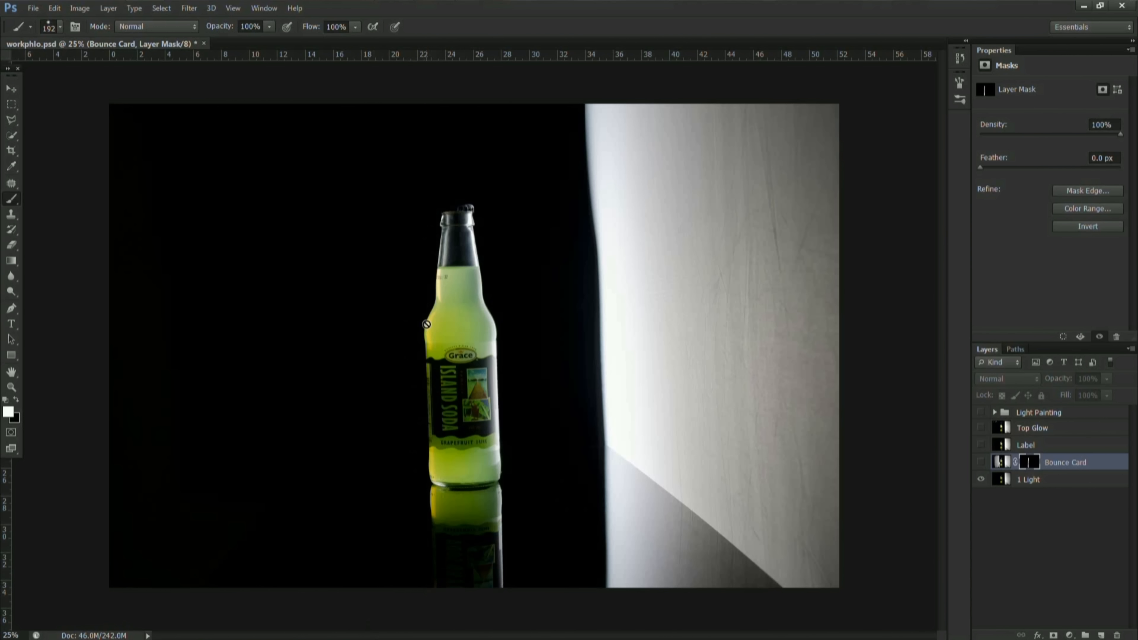
left_click(981, 462)
Show the Label layer, add a black mask, and paint white over the bottle's label and its reflection
left_click(981, 445)
left_click(1002, 446)
left_click(1053, 636, "alt")
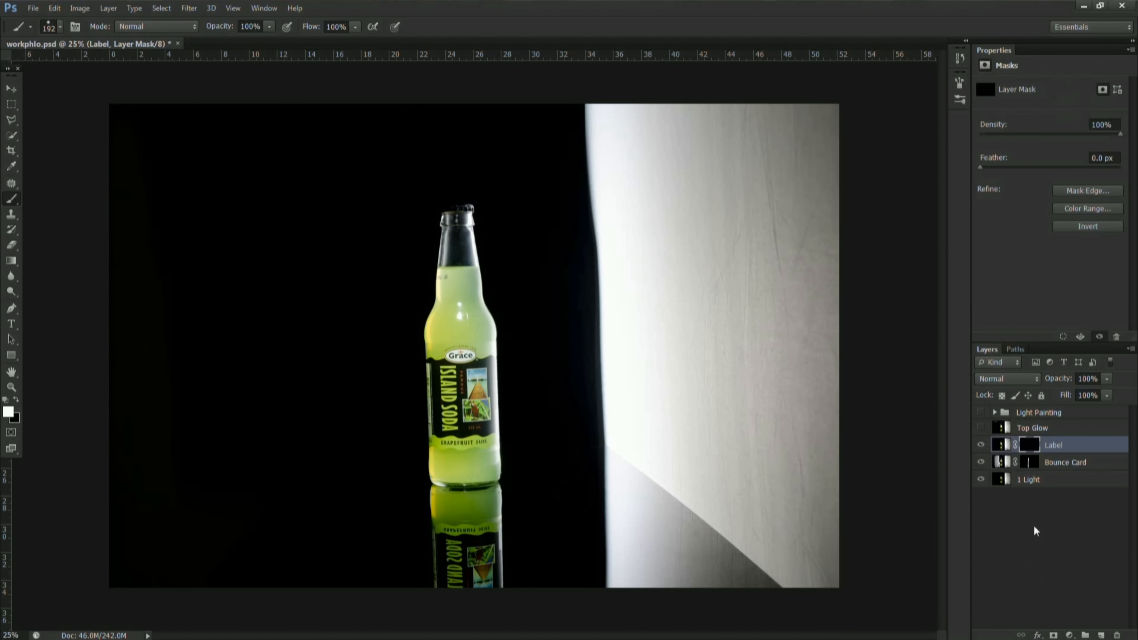
left_click_drag(475, 378, 482, 378)
mouse_move(462, 426)
left_mouse_down()
mouse_move(467, 390)
mouse_move(451, 379)
mouse_move(461, 367)
mouse_move(439, 376)
mouse_move(473, 373)
mouse_move(479, 433)
mouse_move(448, 432)
mouse_move(444, 379)
mouse_move(450, 438)
mouse_move(476, 431)
mouse_move(456, 377)
mouse_move(465, 420)
left_mouse_up()
mouse_move(468, 522)
left_mouse_down()
mouse_move(465, 559)
mouse_move(457, 539)
mouse_move(463, 556)
mouse_move(486, 535)
mouse_move(486, 606)
mouse_move(459, 580)
mouse_move(452, 536)
mouse_move(448, 599)
mouse_move(438, 531)
mouse_move(487, 533)
mouse_move(485, 581)
mouse_move(442, 557)
mouse_move(435, 537)
mouse_move(453, 594)
left_mouse_up()
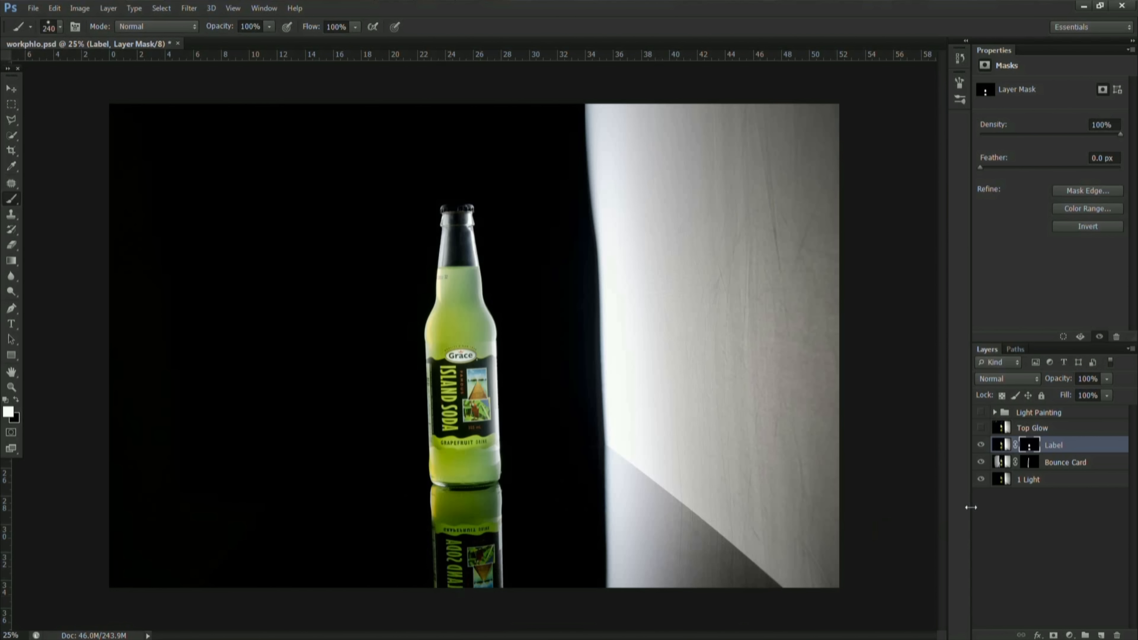
Show the Top Glow layer, set its blend mode to Lighten, and compare the image with and without it
left_click(1002, 431)
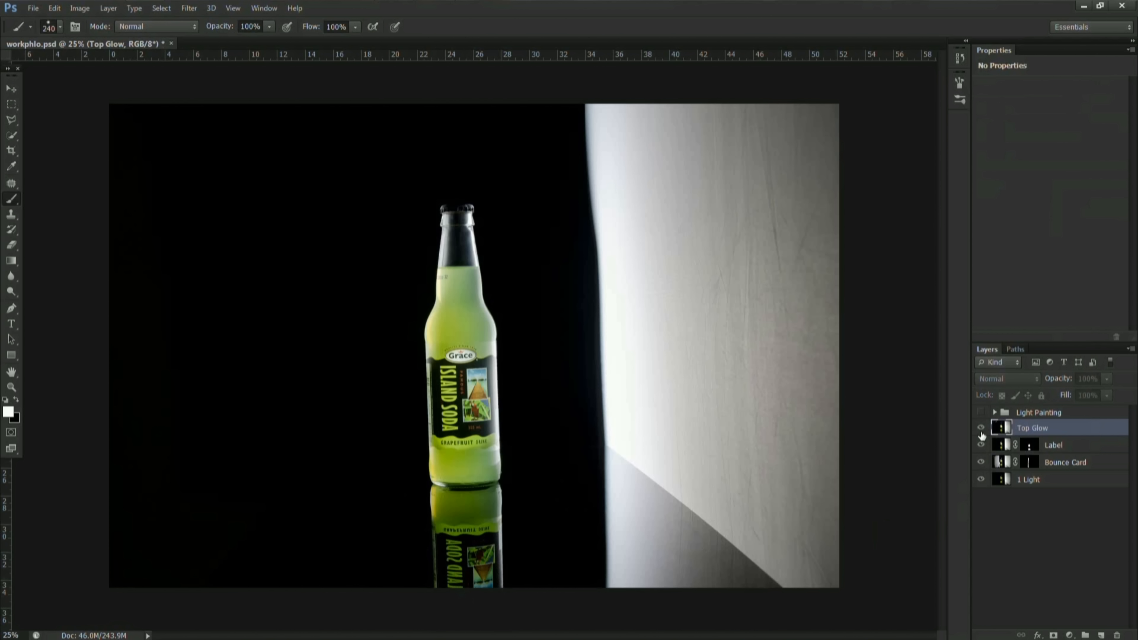
left_click(981, 428)
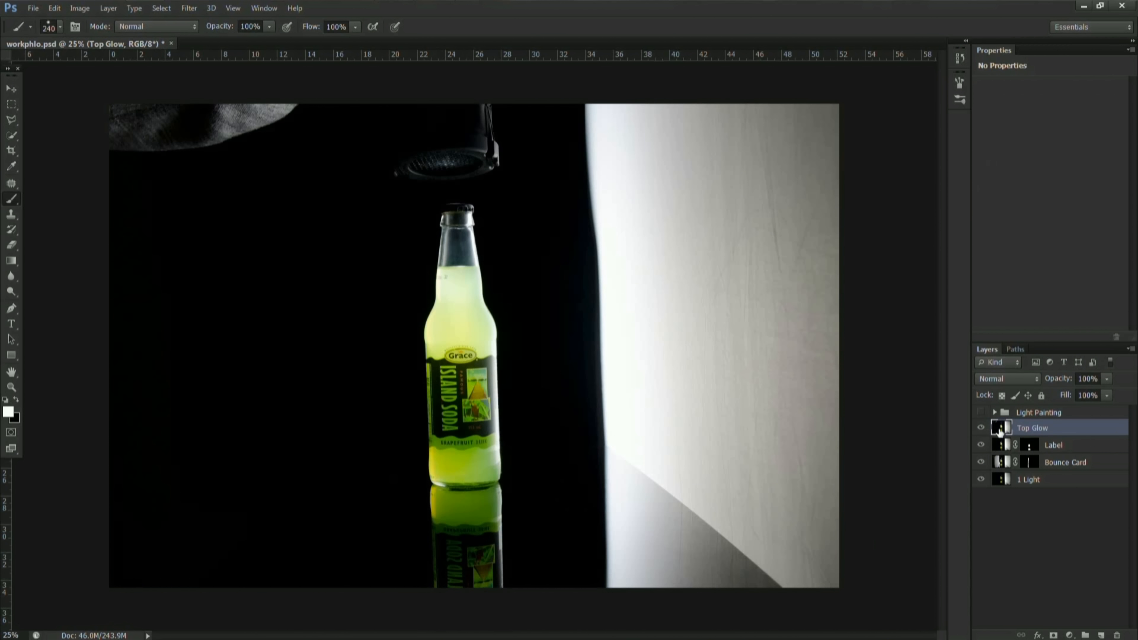
left_click(981, 429)
left_click(981, 428)
left_click(981, 428)
left_click(981, 428)
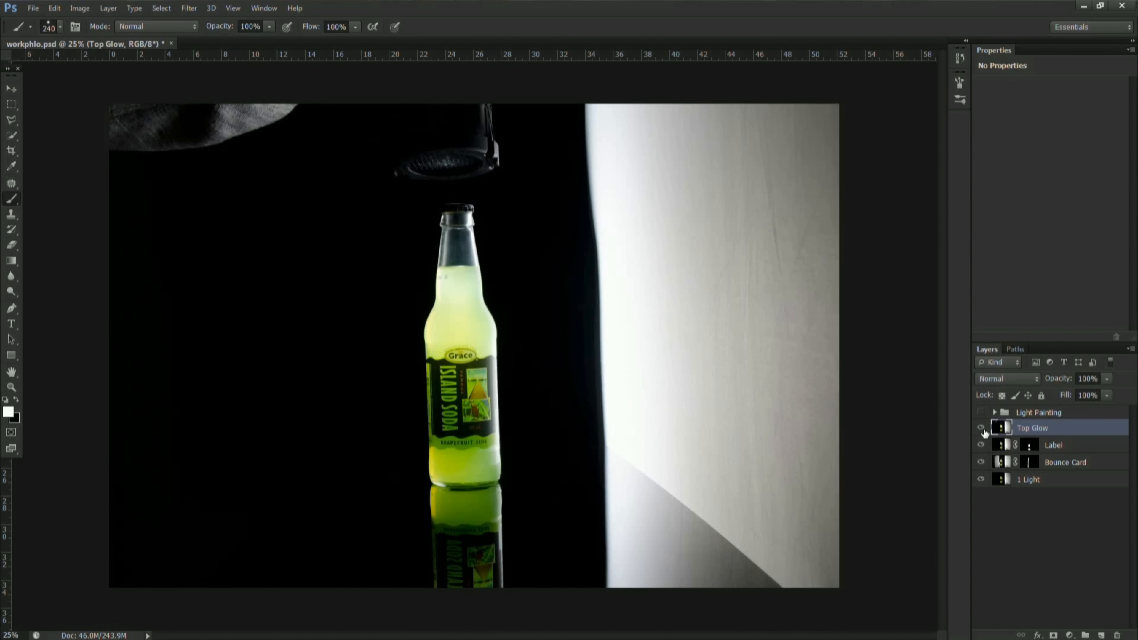
left_click(1014, 377)
left_click(1017, 112)
left_click(982, 428)
left_click(982, 427)
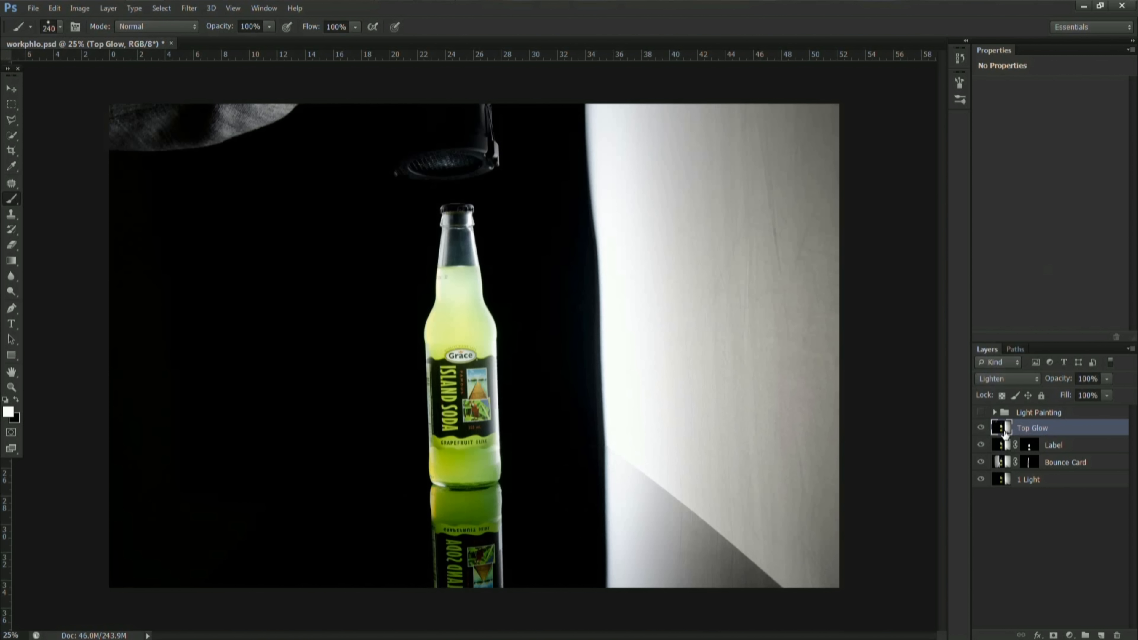
Add a black mask to Top Glow, painting the bottle in with white and the lamp above it out with black
left_click(1055, 635, "alt")
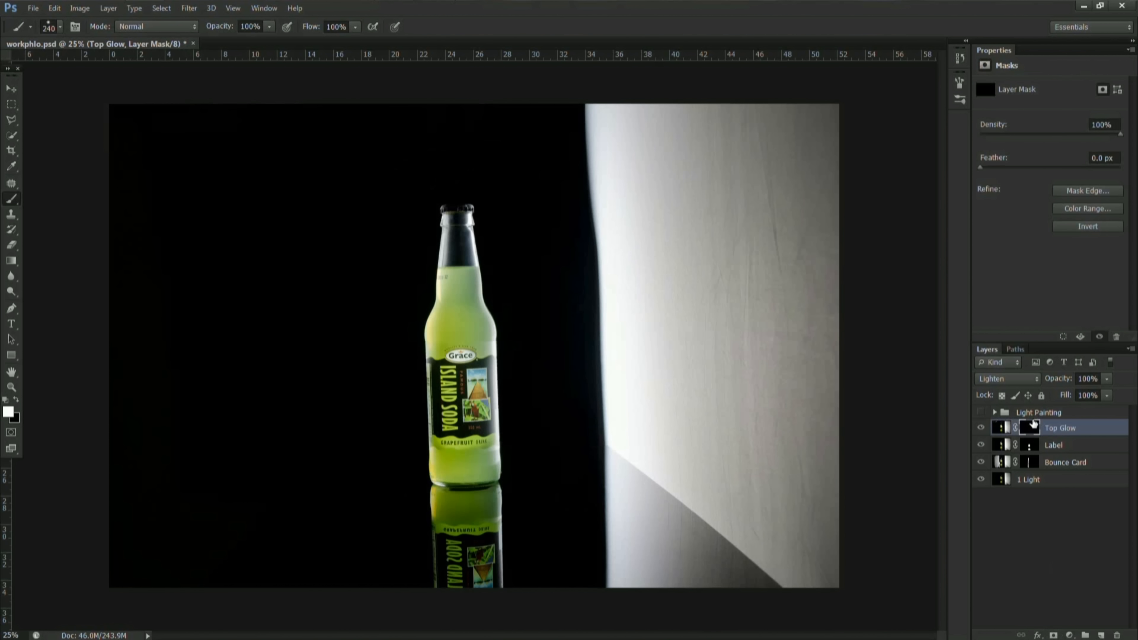
mouse_move(472, 342)
left_mouse_down()
mouse_move(431, 327)
mouse_move(450, 322)
mouse_move(458, 286)
mouse_move(448, 291)
mouse_move(473, 286)
mouse_move(489, 336)
mouse_move(443, 355)
mouse_move(456, 433)
mouse_move(446, 472)
mouse_move(491, 464)
mouse_move(453, 481)
mouse_move(484, 495)
mouse_move(445, 506)
mouse_move(479, 503)
mouse_move(475, 475)
mouse_move(442, 477)
mouse_move(470, 464)
left_mouse_up()
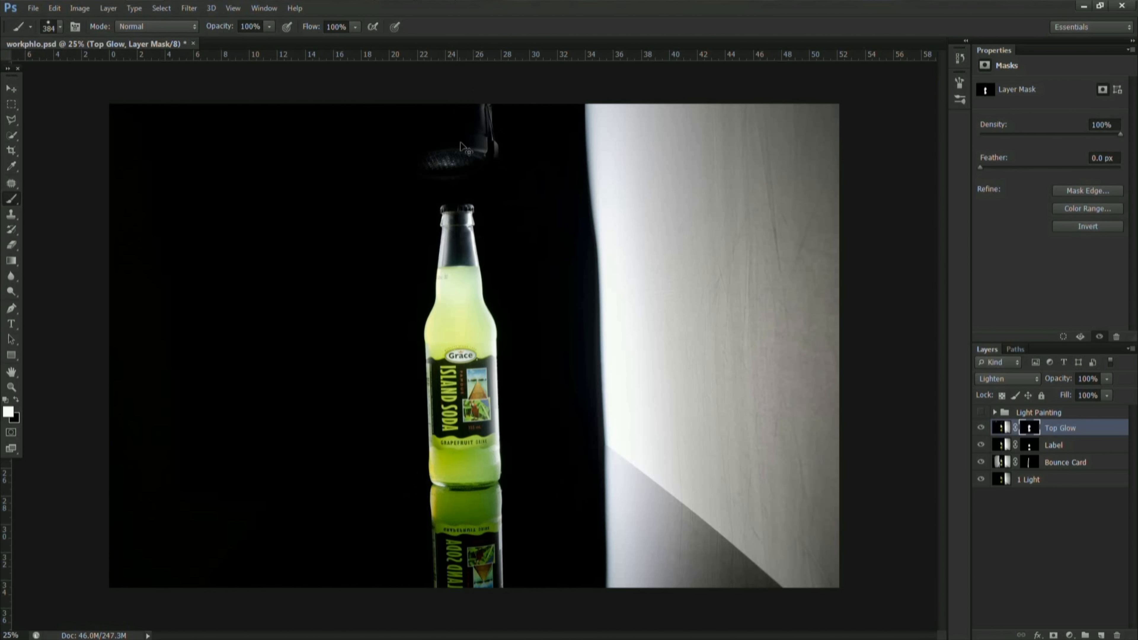
right_click(458, 251, "alt")
key("x")
mouse_move(445, 254)
left_mouse_down()
mouse_move(461, 249)
mouse_move(452, 238)
left_mouse_up()
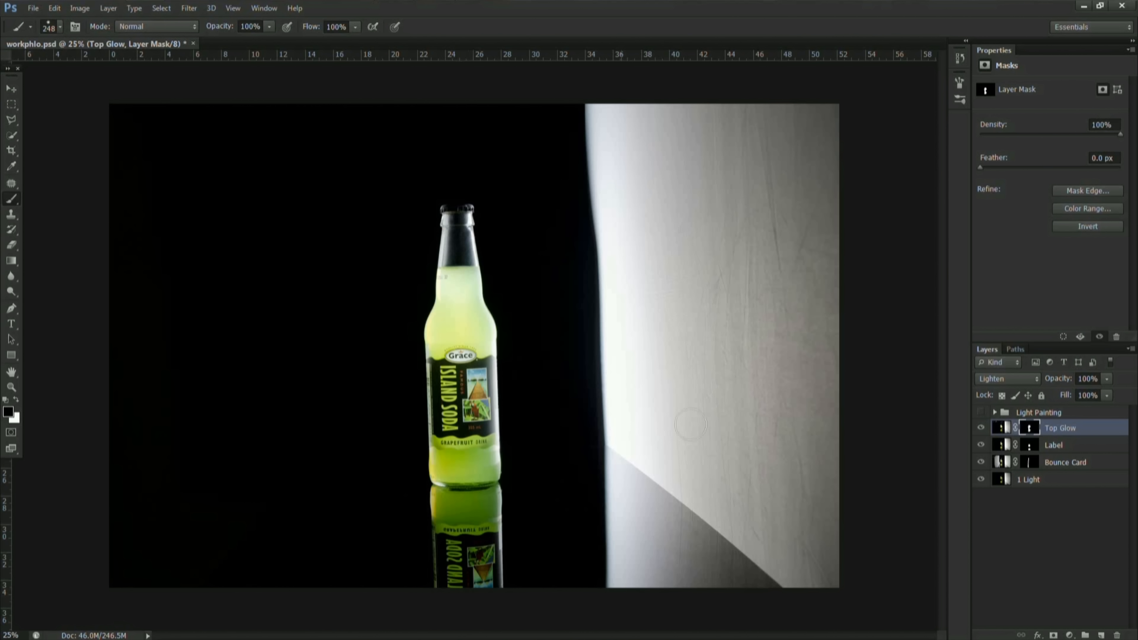
Compare the Top Glow effect on and off, and reduce the layer's fill to 78%
left_click(983, 431)
left_click(983, 432)
left_click_drag(1107, 395, 1083, 413)
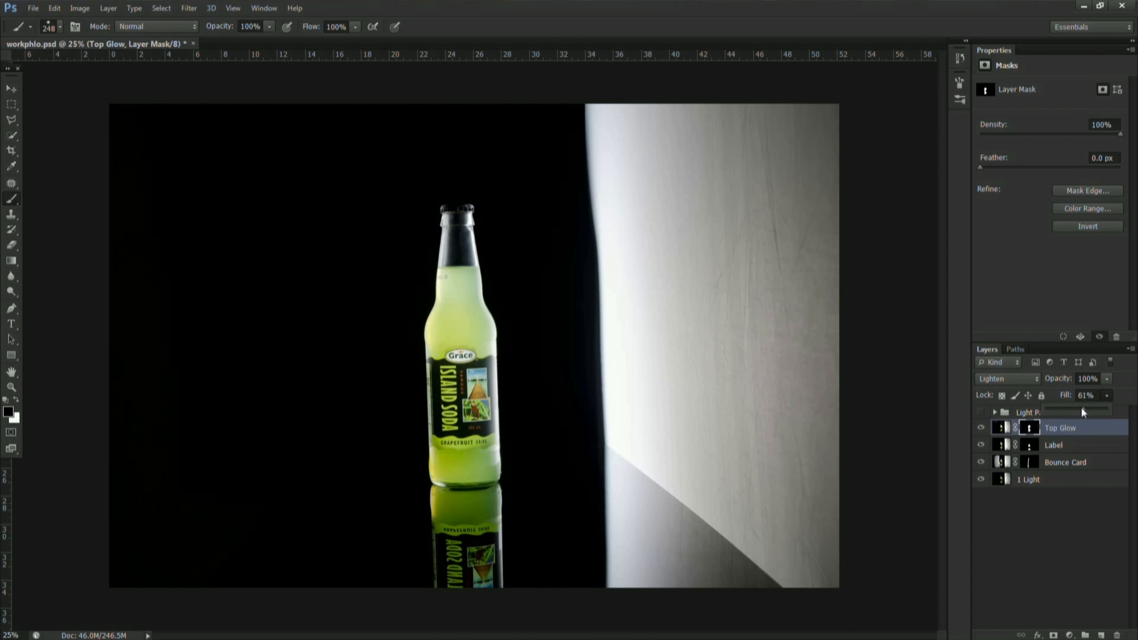
left_click_drag(1099, 409, 1102, 409)
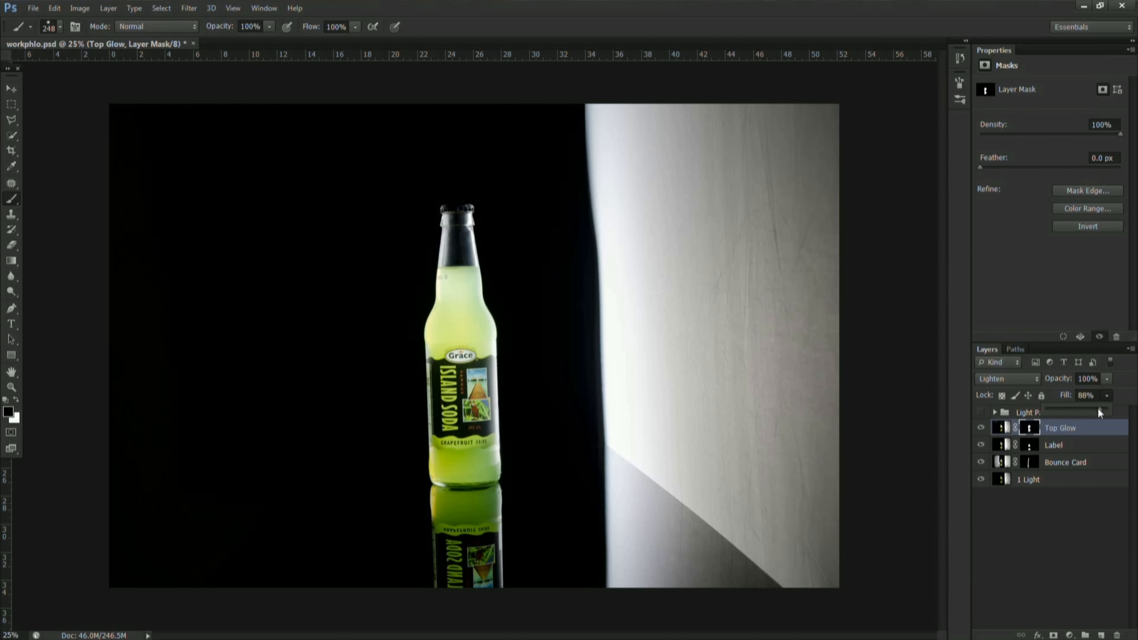
left_click(1064, 534)
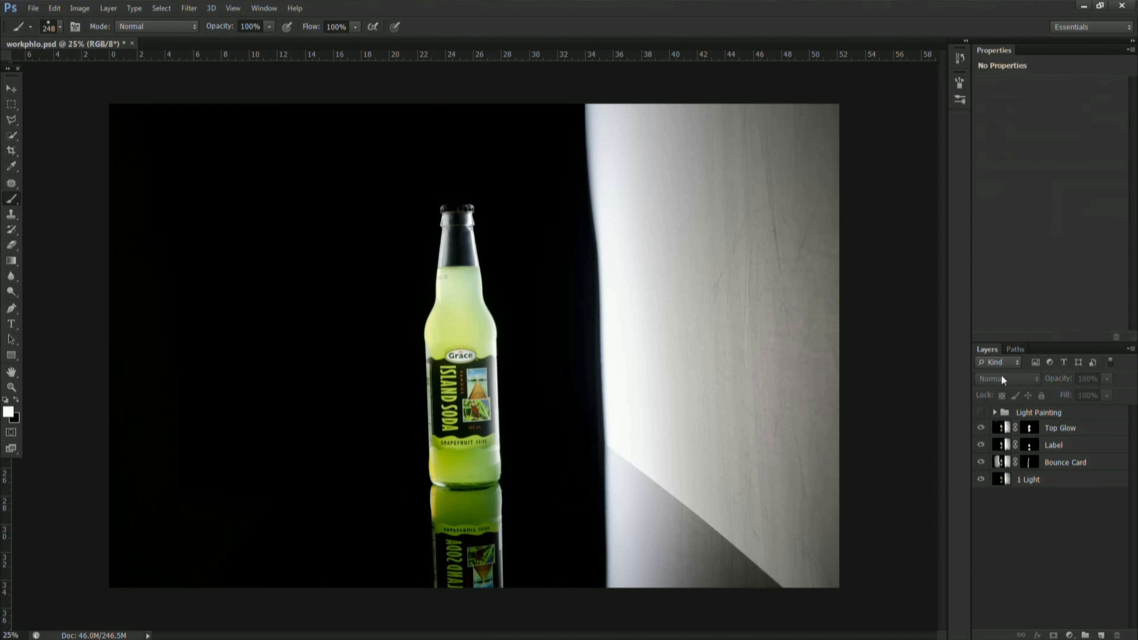
Add a new layer above Top Glow and sample the black background beside the bottle as the foreground color
left_click(1105, 426)
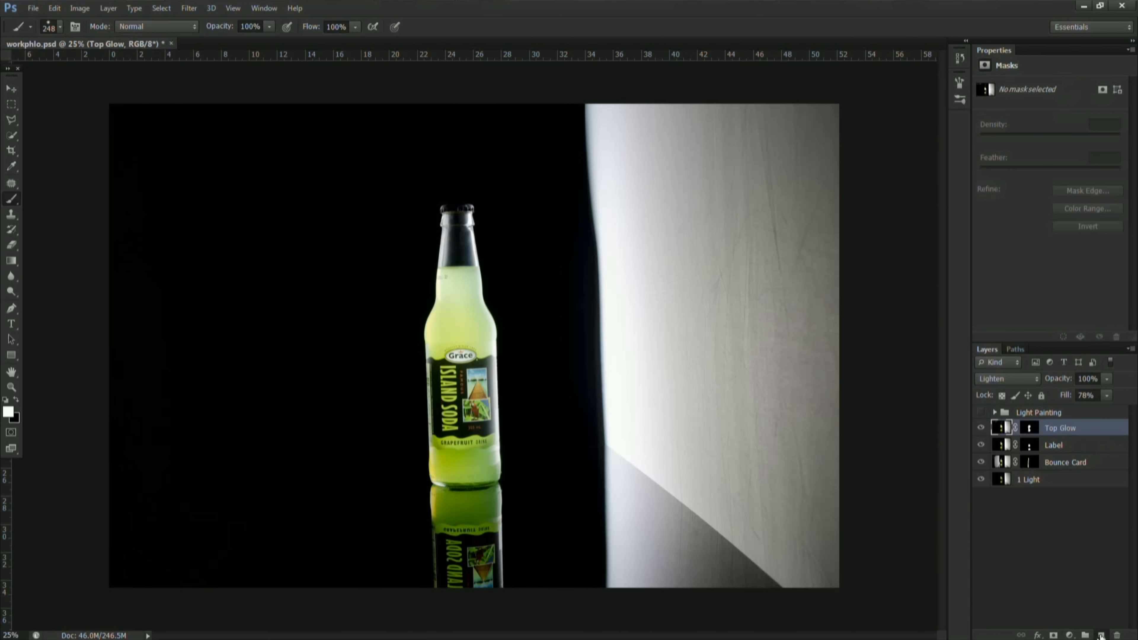
left_click(1102, 636)
key("i")
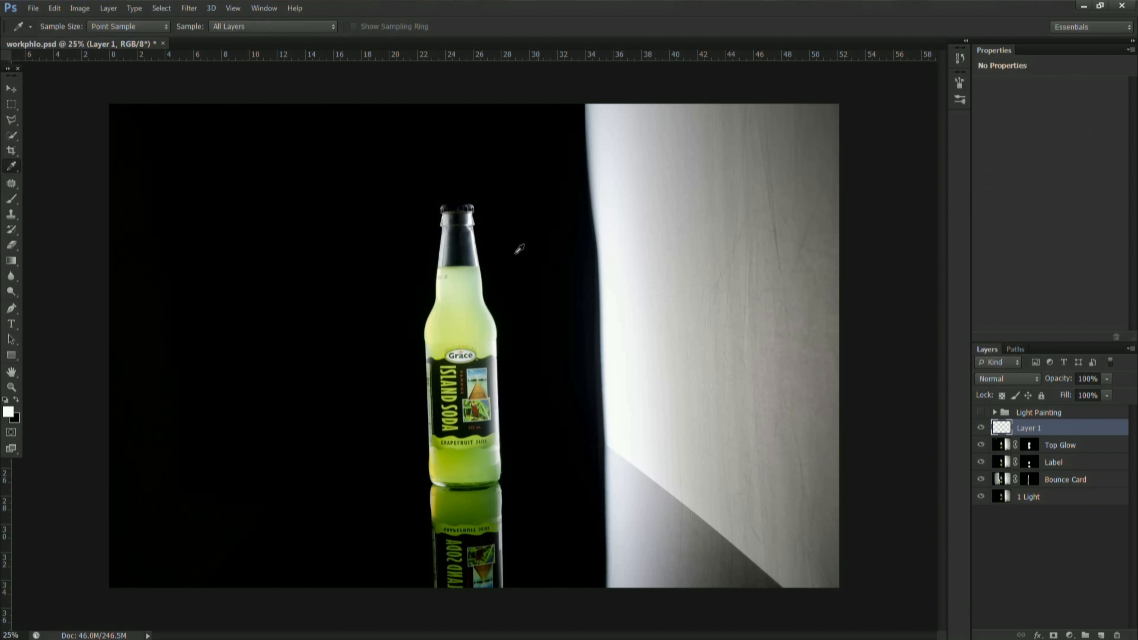
left_click(496, 288)
left_click(8, 412)
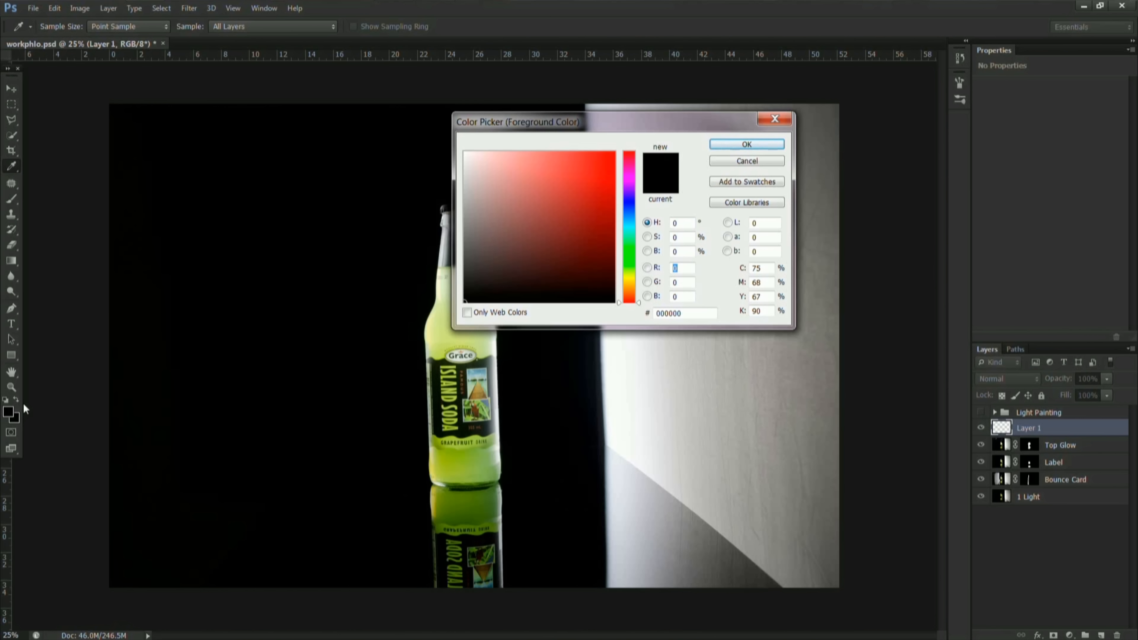
left_click(747, 162)
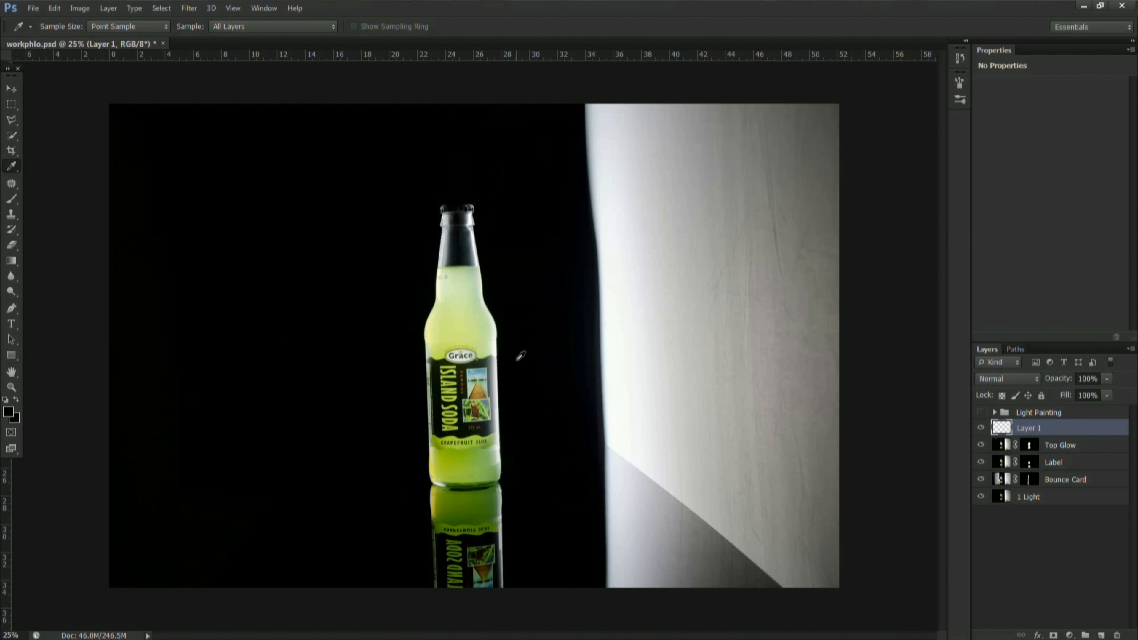
Draw a loose polygonal lasso selection with 3 px feather around the bottle and its reflection
key("l")
left_click(516, 392)
left_click(513, 605)
left_click(419, 602)
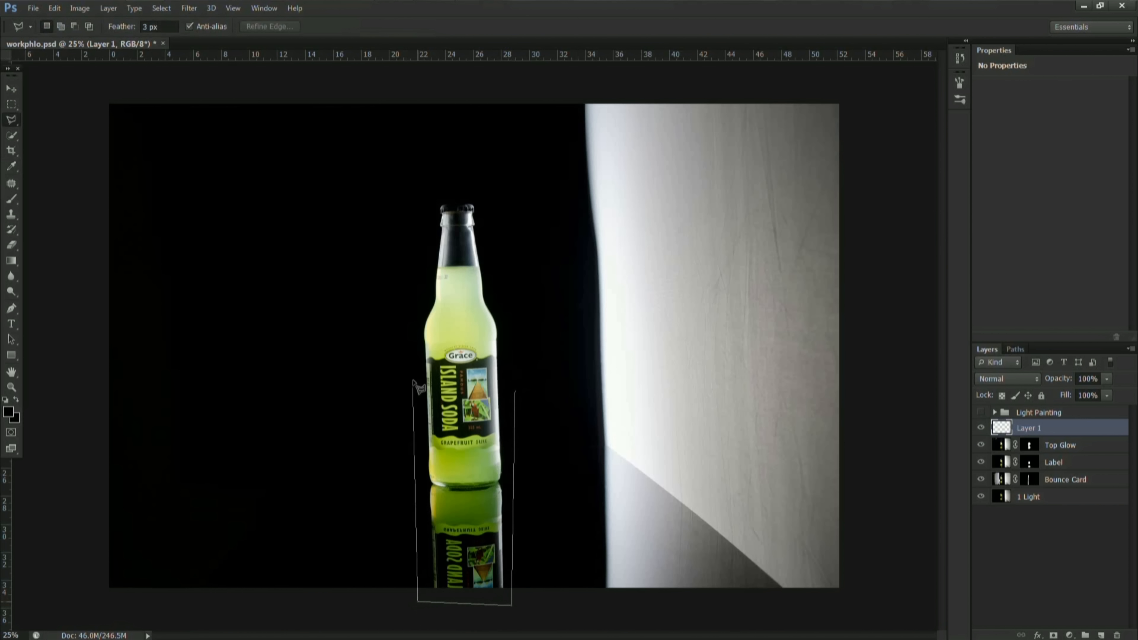
left_click(410, 346)
left_click(423, 196)
left_click(474, 193)
left_click(498, 210)
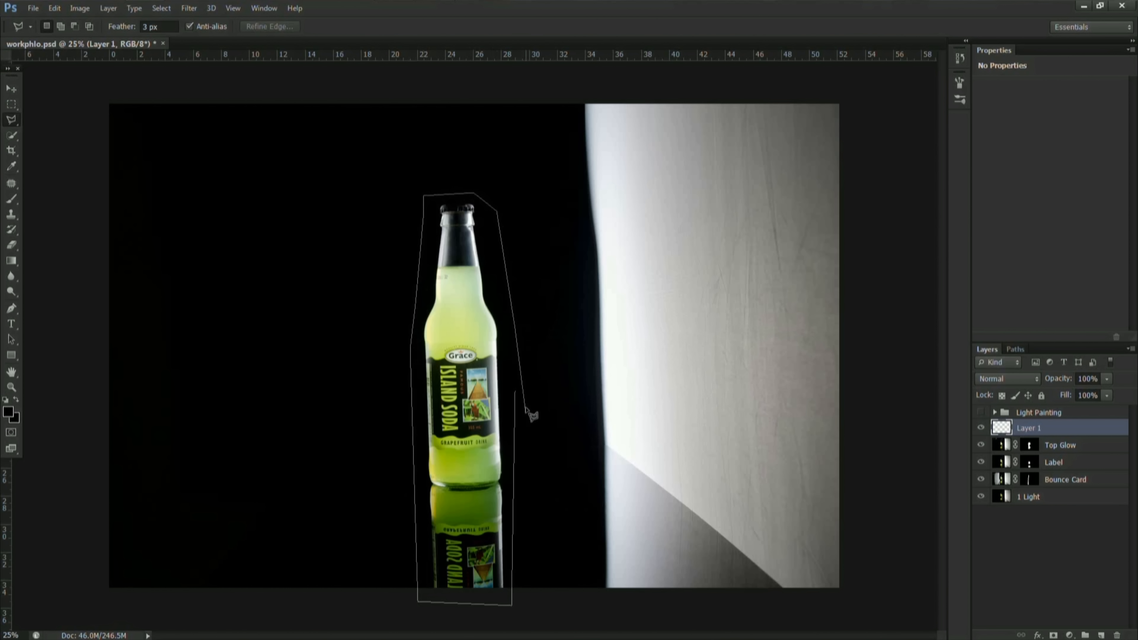
left_click(515, 394)
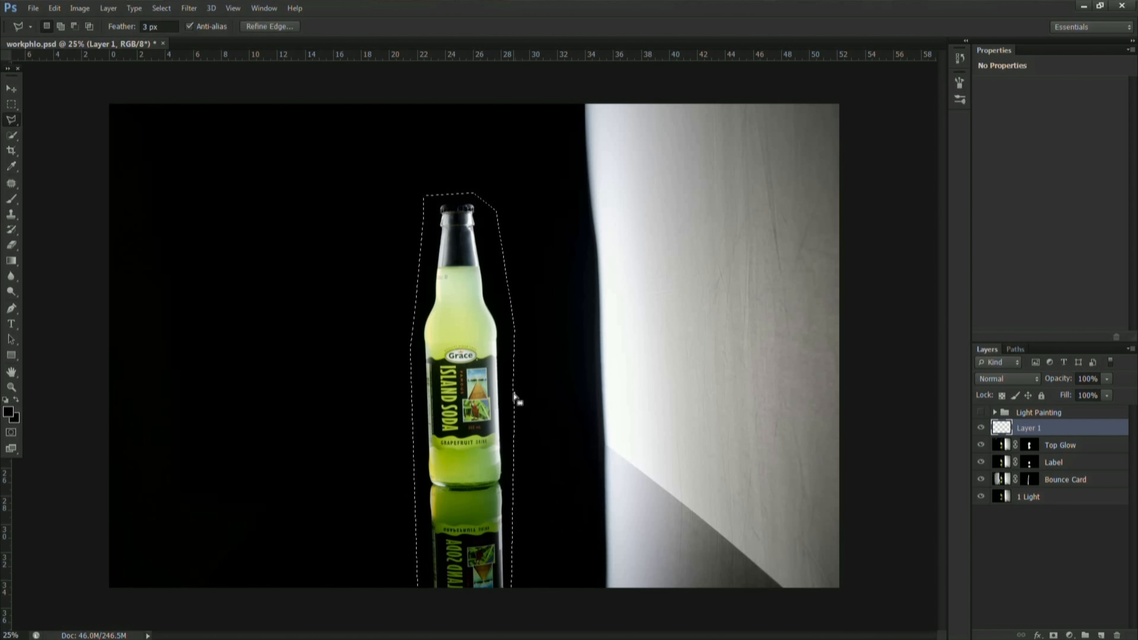
Invert the selection, fill the area around the bottle on Layer 1 with the sampled black, and deselect
key("ctrl+shift+i")
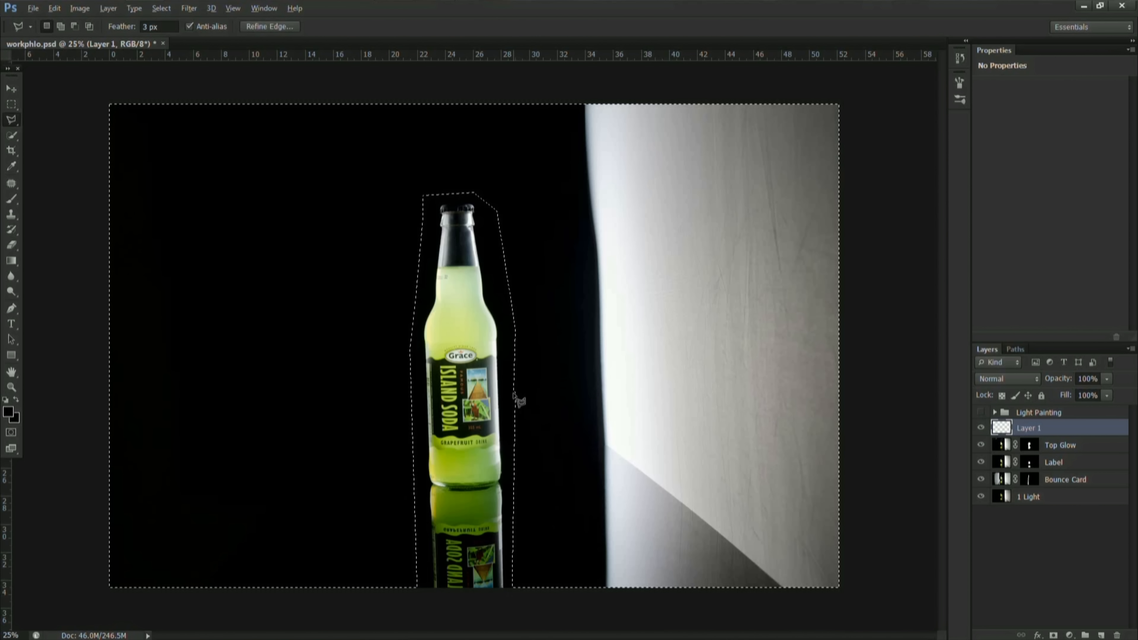
key("alt+BackSpace")
key("ctrl+d")
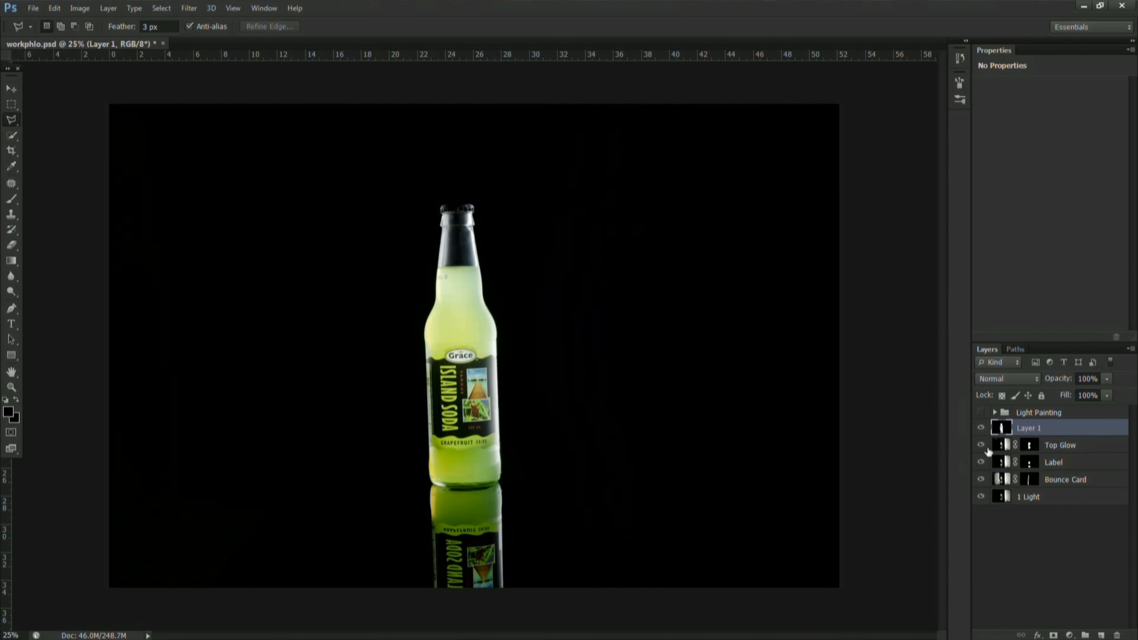
Compare the bottle with the Label, Bounce Card and Top Glow layers switched off and on
left_click(982, 465)
left_click(983, 481)
left_click(982, 481)
left_click(982, 462)
left_click(981, 445)
left_click(982, 445)
left_click(982, 446)
left_click(1005, 446)
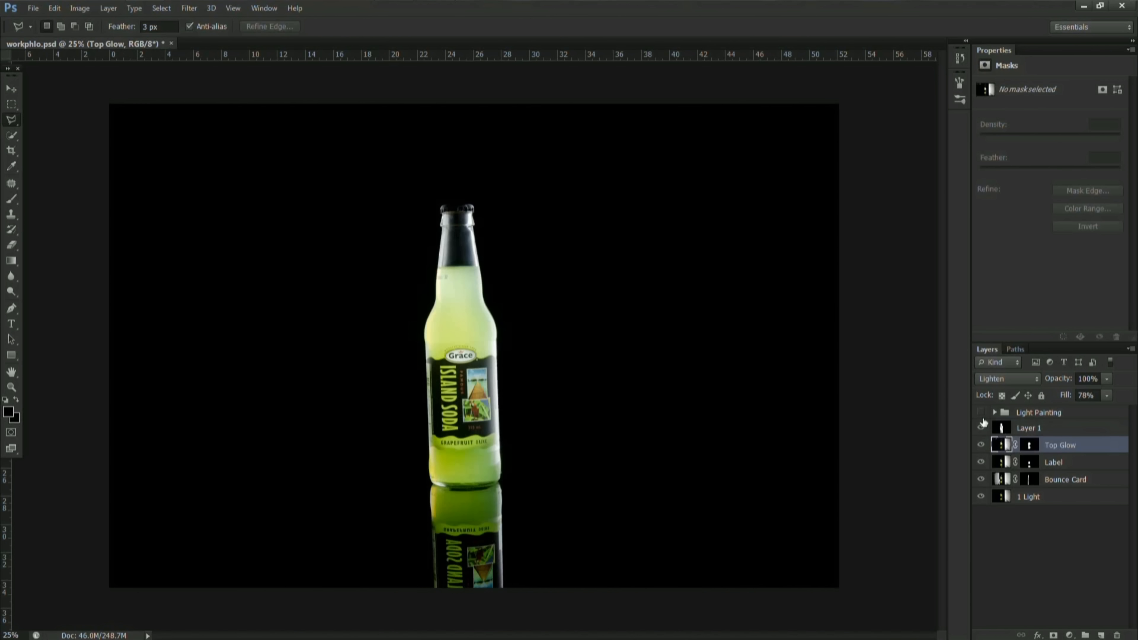
Show the Light Painting group, set its blend mode to Lighten, and compare the image with and without it
left_click(984, 413)
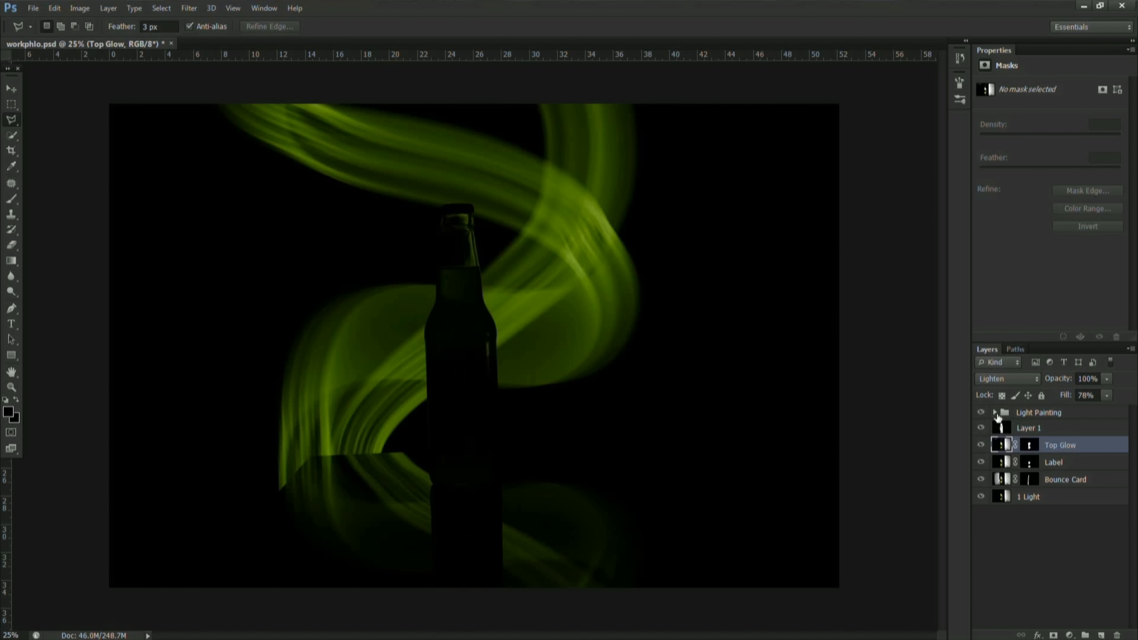
left_click(994, 413)
left_click(995, 413)
left_click(1013, 412)
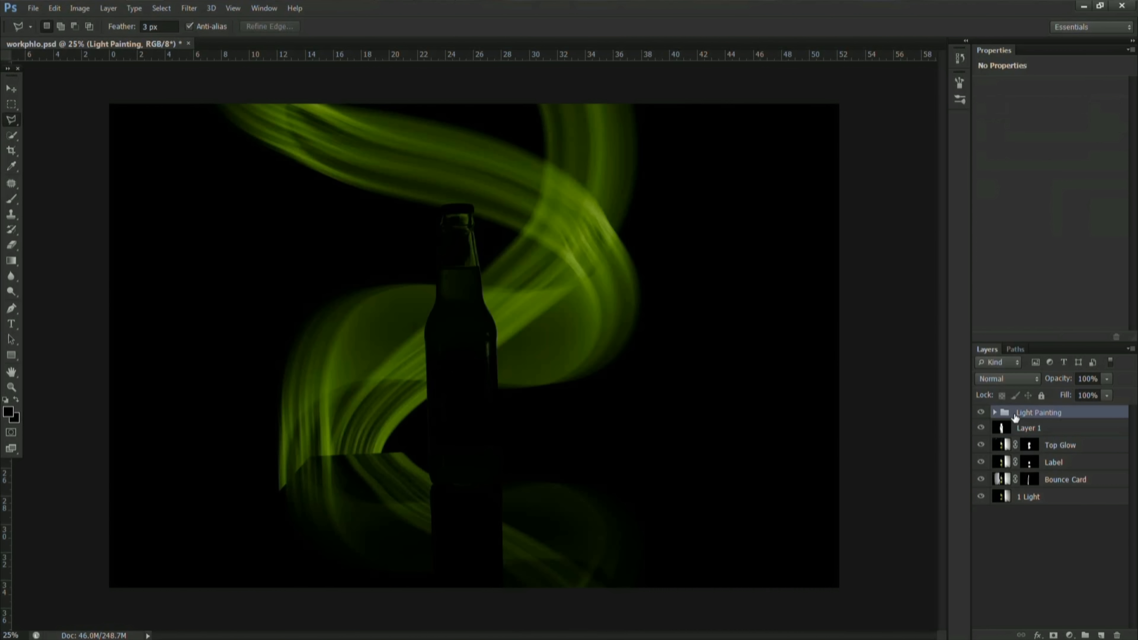
left_click(1003, 379)
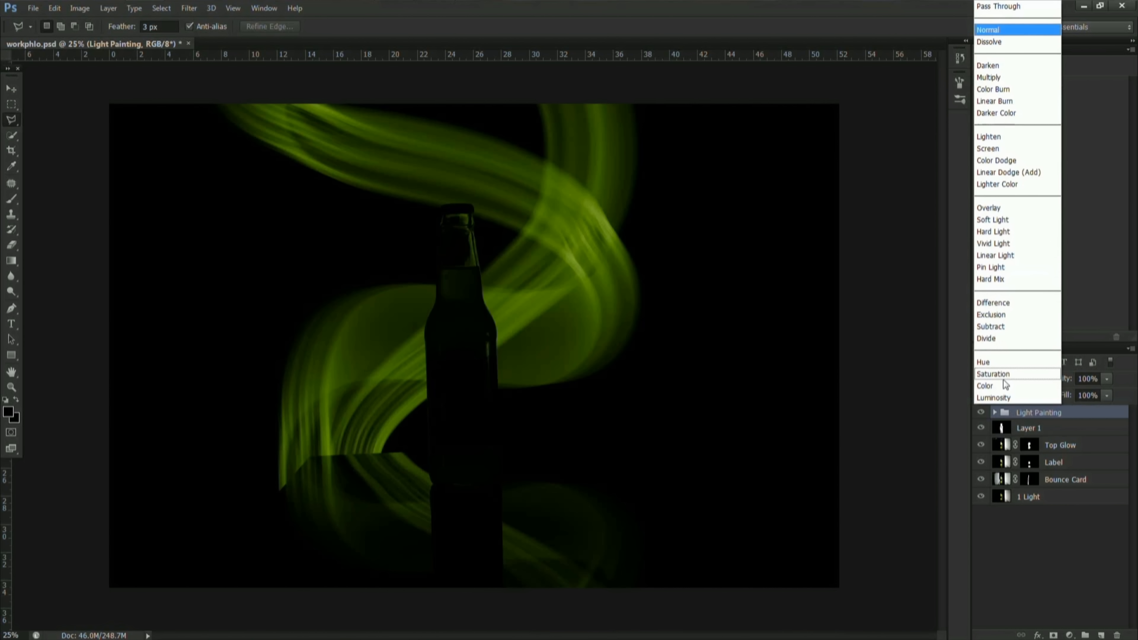
left_click(998, 136)
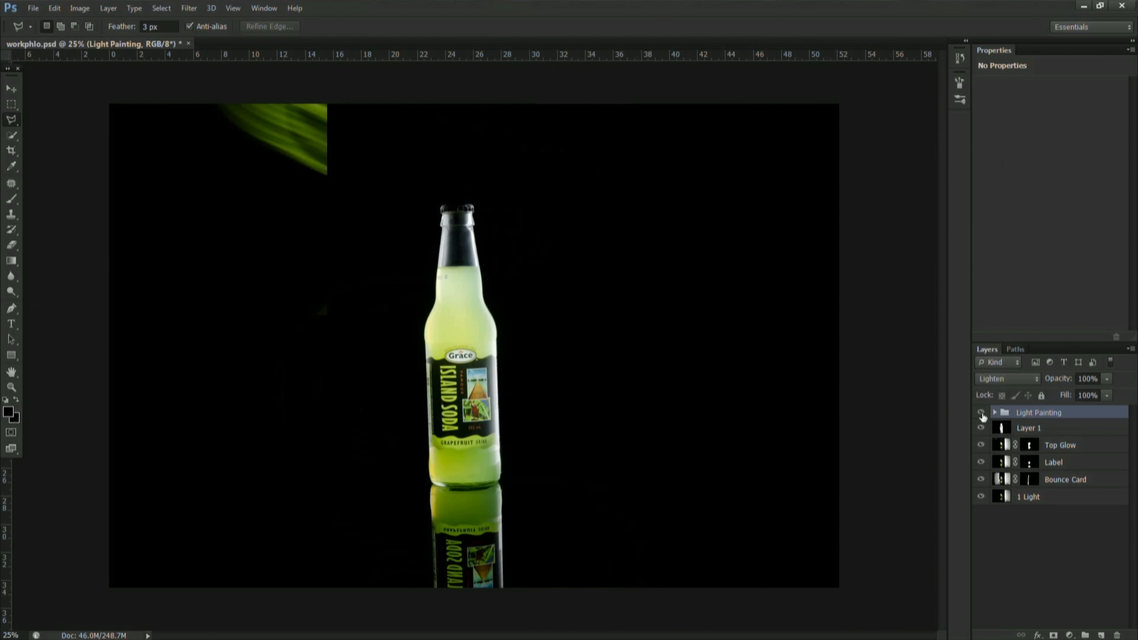
left_click(981, 412)
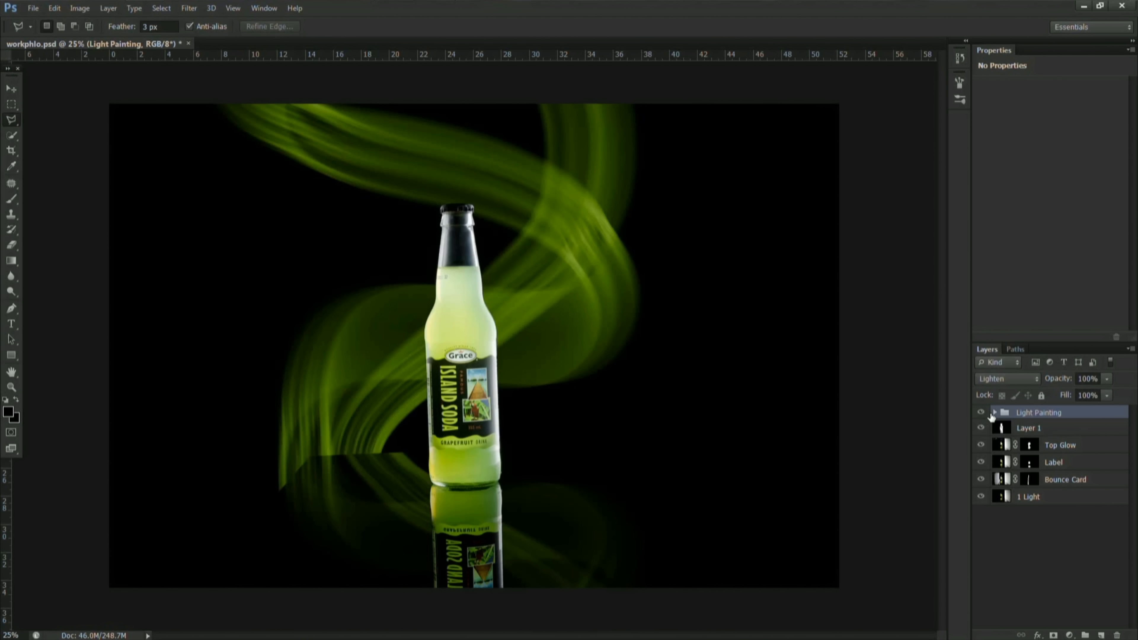
Compare the light trails inside the Light Painting group, leaving only Layer 3 copy 4 visible
left_click(996, 414)
left_click(983, 463)
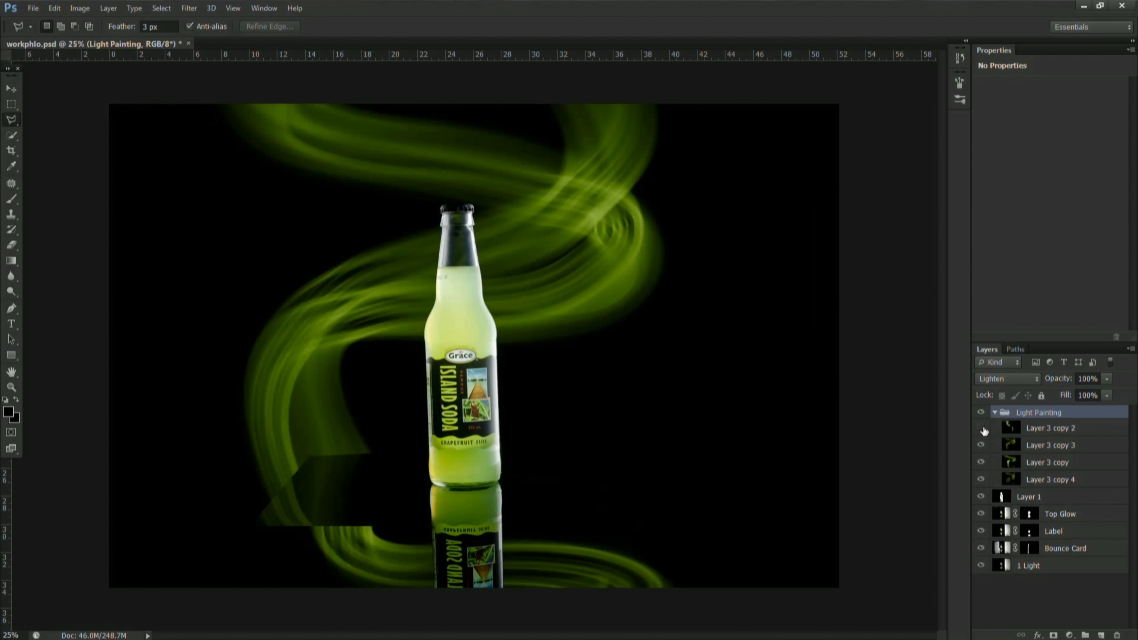
left_click(986, 445)
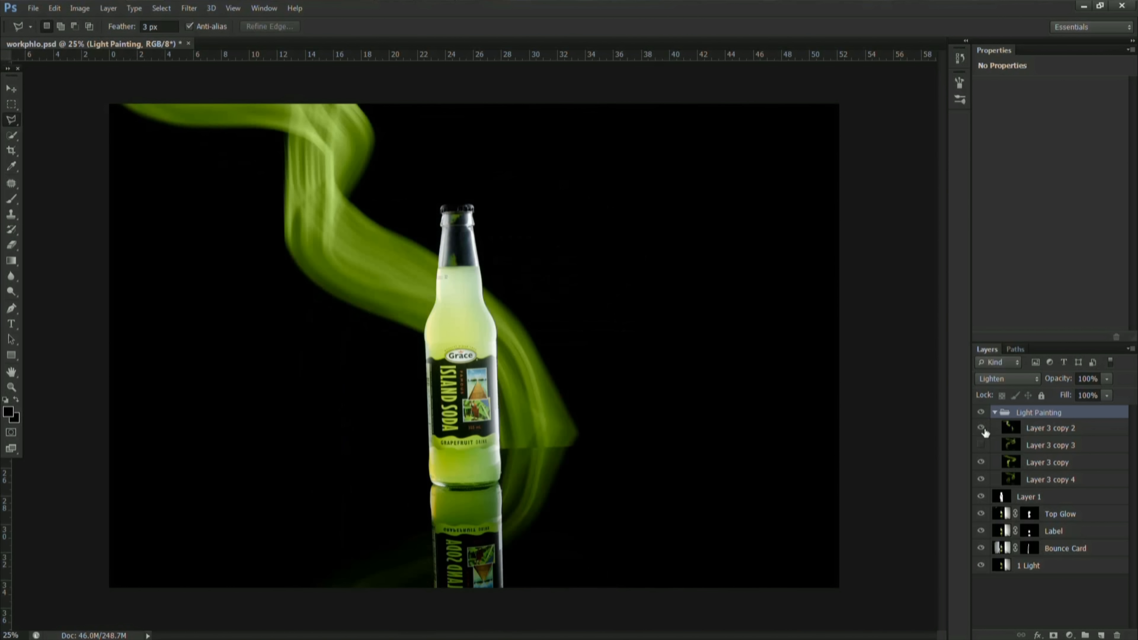
left_click(984, 428)
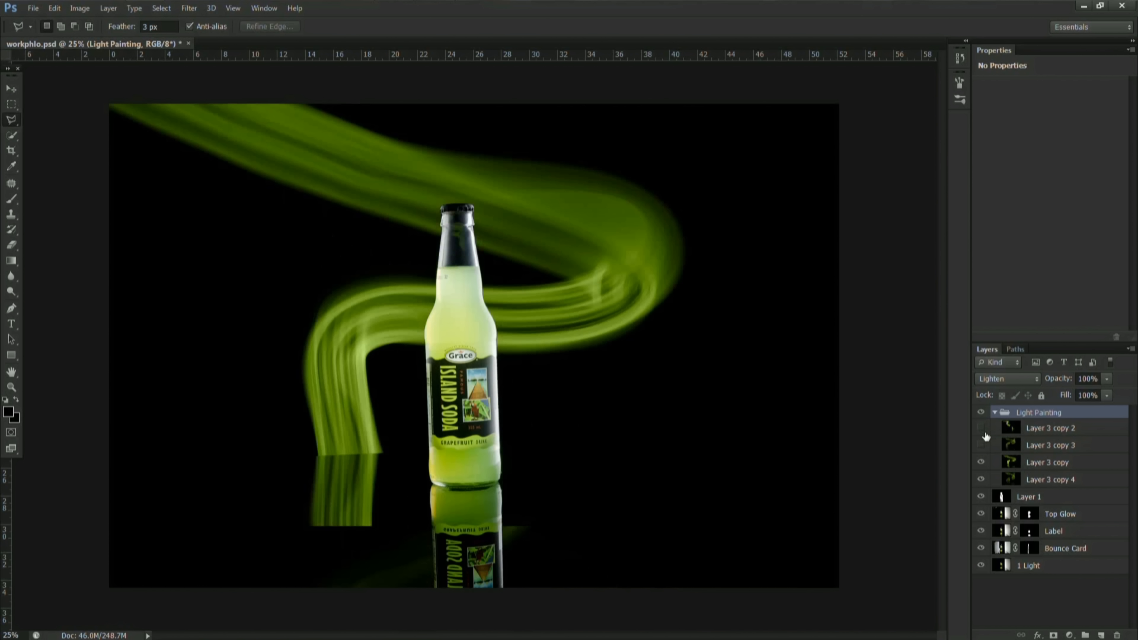
left_click(983, 459)
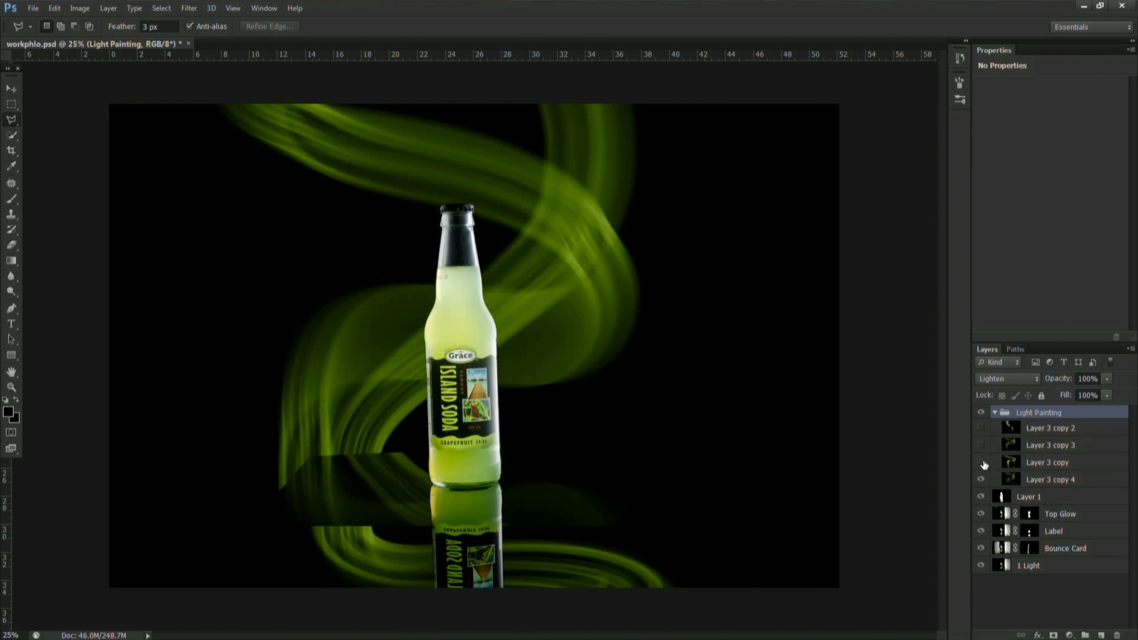
left_click(995, 412)
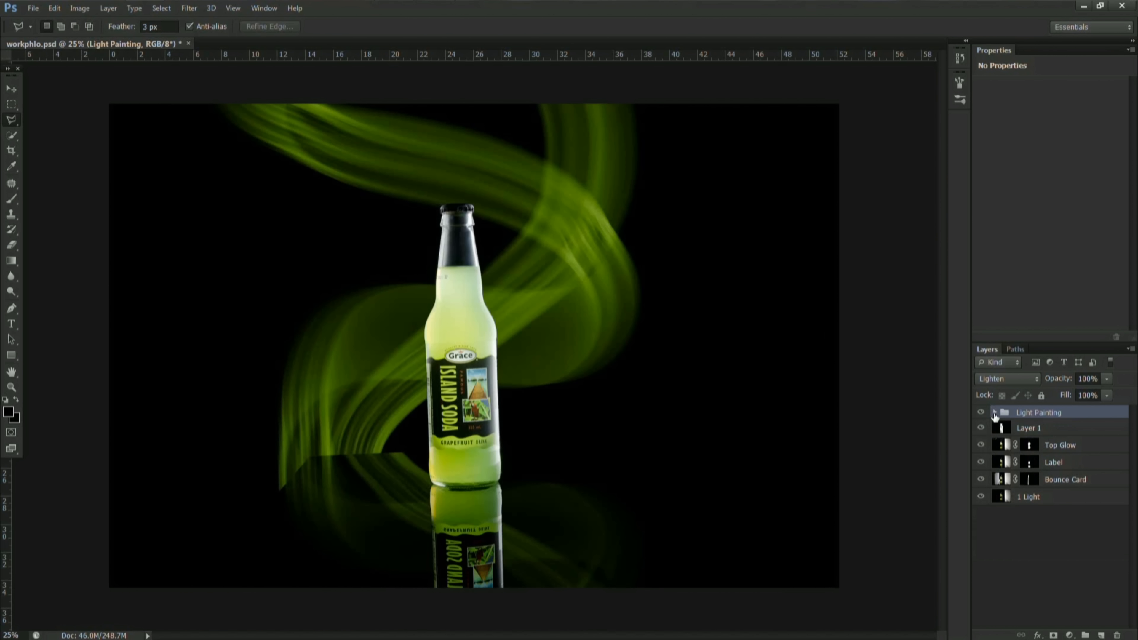
Add a Curves adjustment clipped to the Light Painting group, brightening input 85 to output 130, and compare its effect
left_click(1070, 636)
left_click(1039, 430)
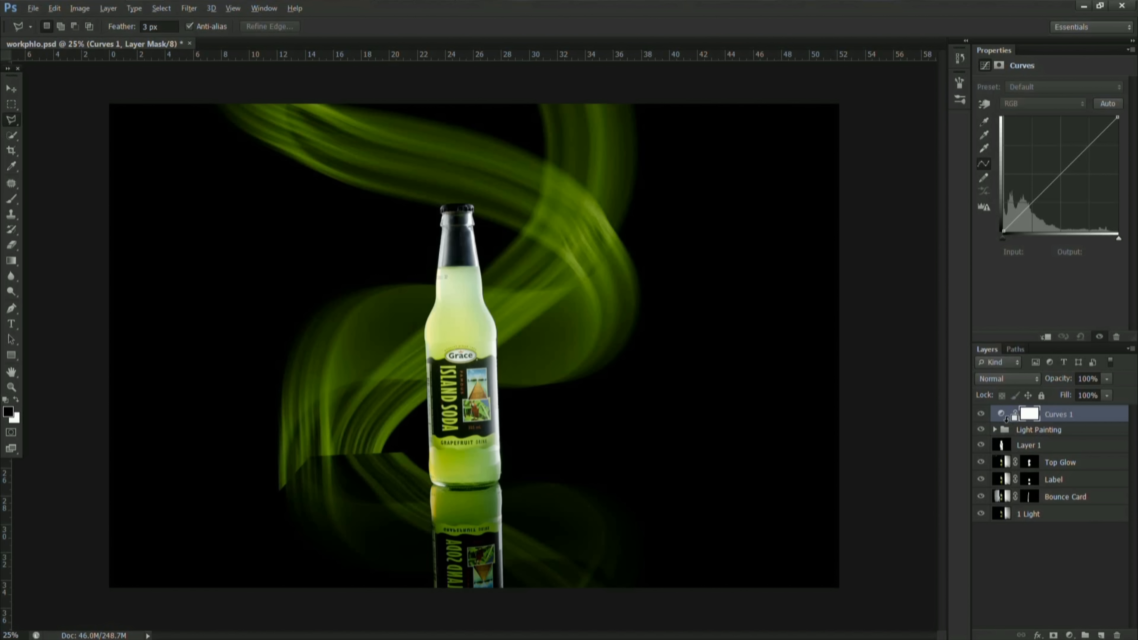
left_click(1010, 423, "alt")
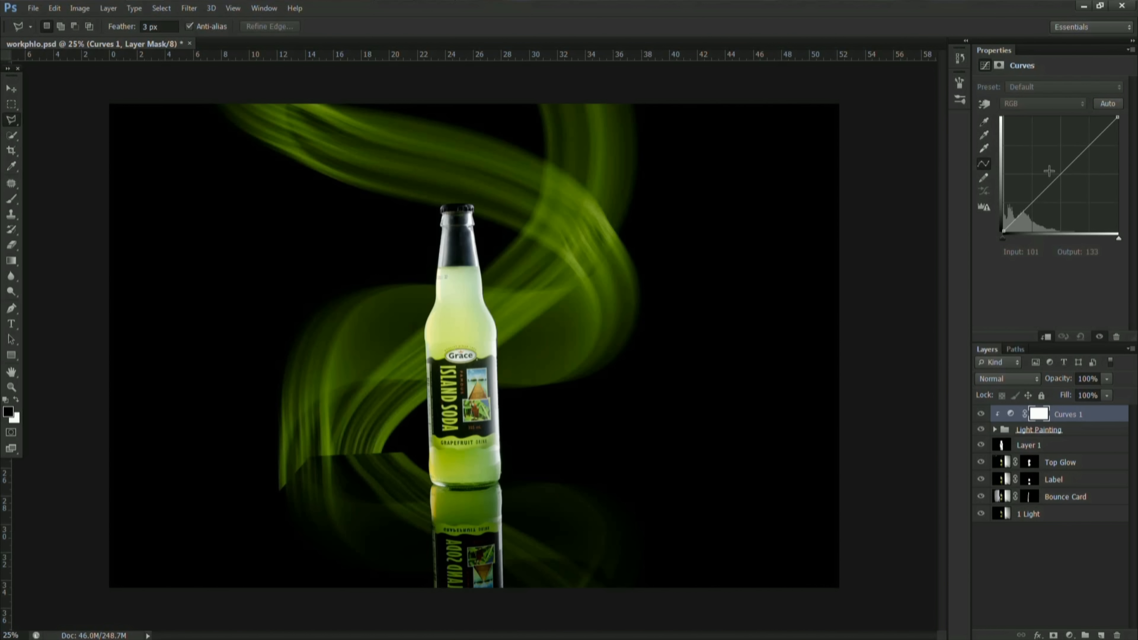
mouse_move(1065, 171)
left_mouse_down()
mouse_move(1066, 187)
mouse_move(1042, 172)
left_mouse_up()
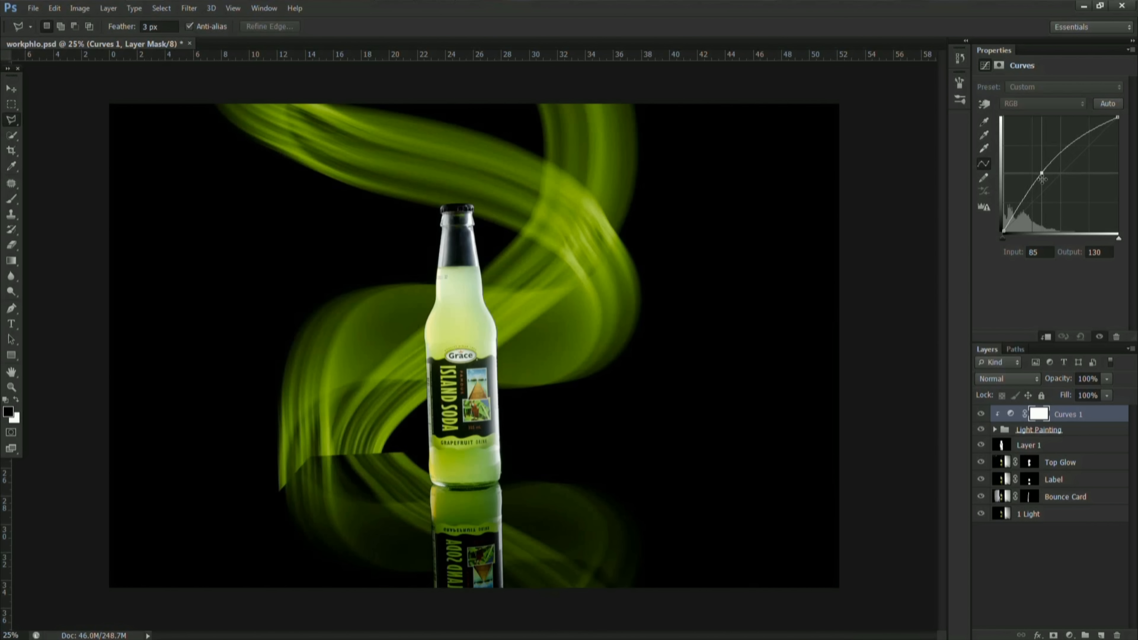
left_click(982, 417)
left_click(981, 417)
Show Layer 3 copy 2 in the Light Painting group and set its blend mode to Lighten
left_click(996, 429)
left_click(1010, 479)
left_click(1010, 462)
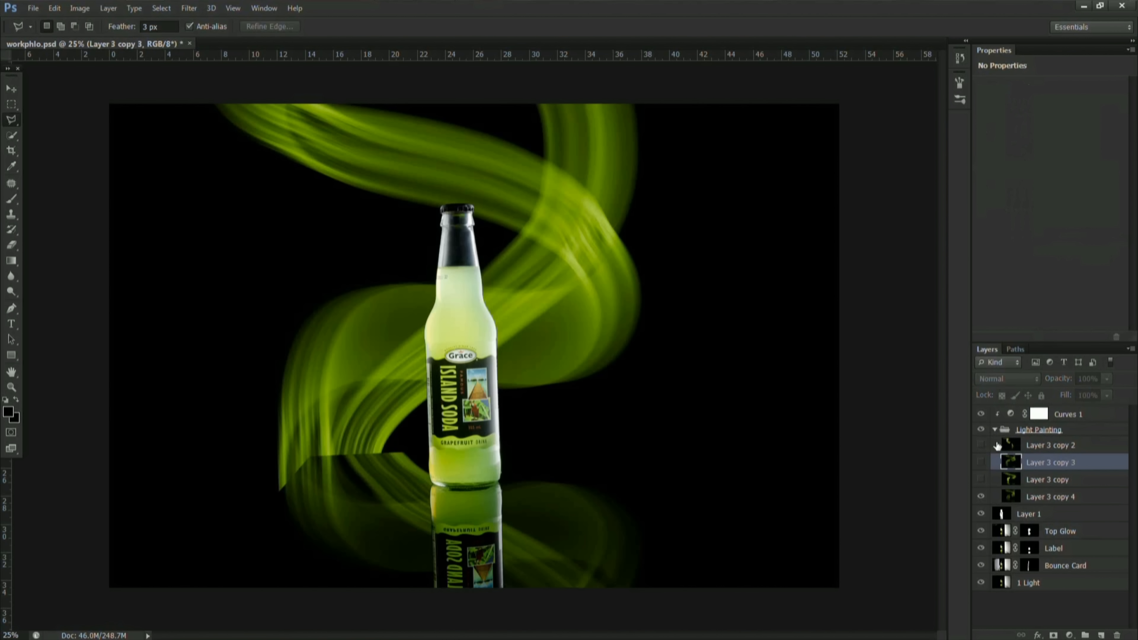
left_click(1011, 445)
left_click(982, 445)
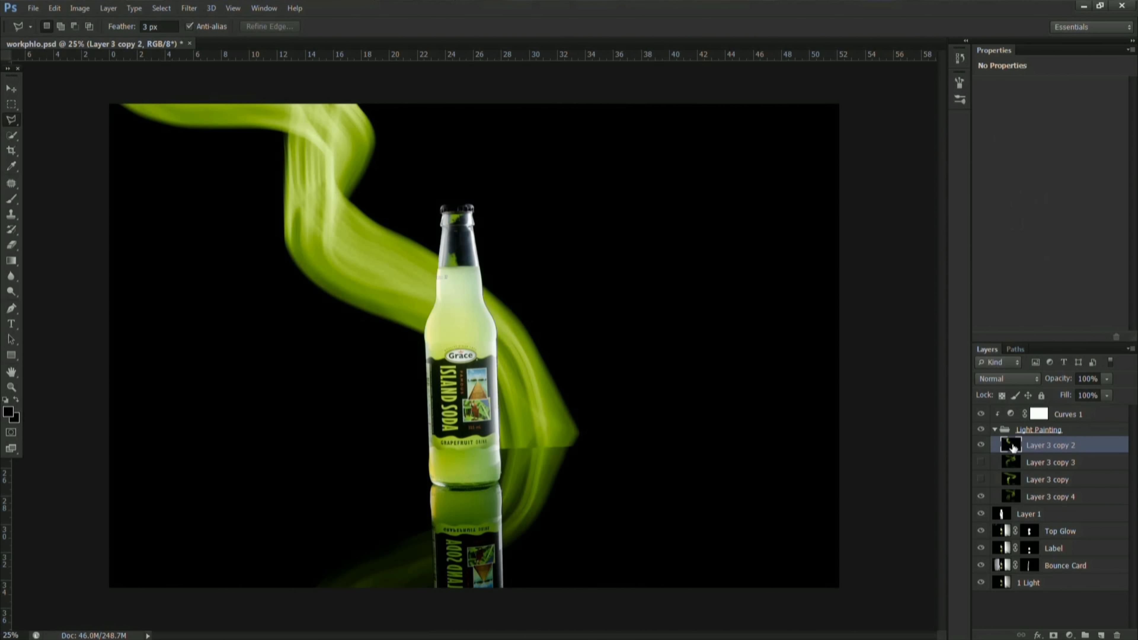
left_click(1004, 379)
left_click(1012, 113)
Compare the combined light trails, hide Layer 3 copy 2, and check the image with and without the Light Painting group
left_click(981, 446)
left_click(982, 445)
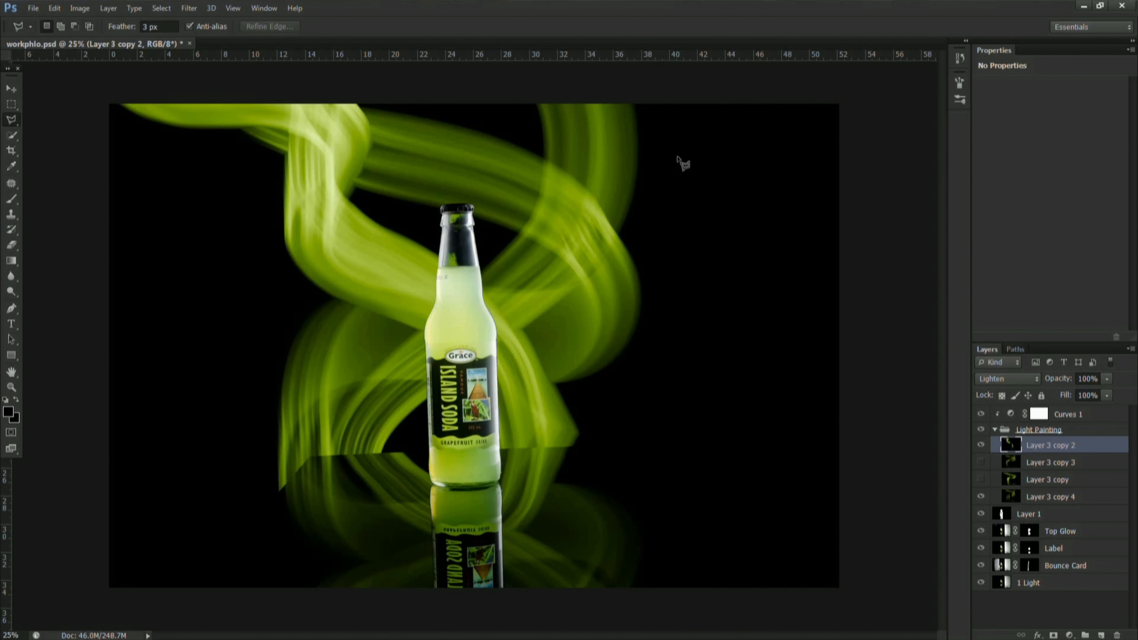
left_click(981, 445)
left_click(995, 429)
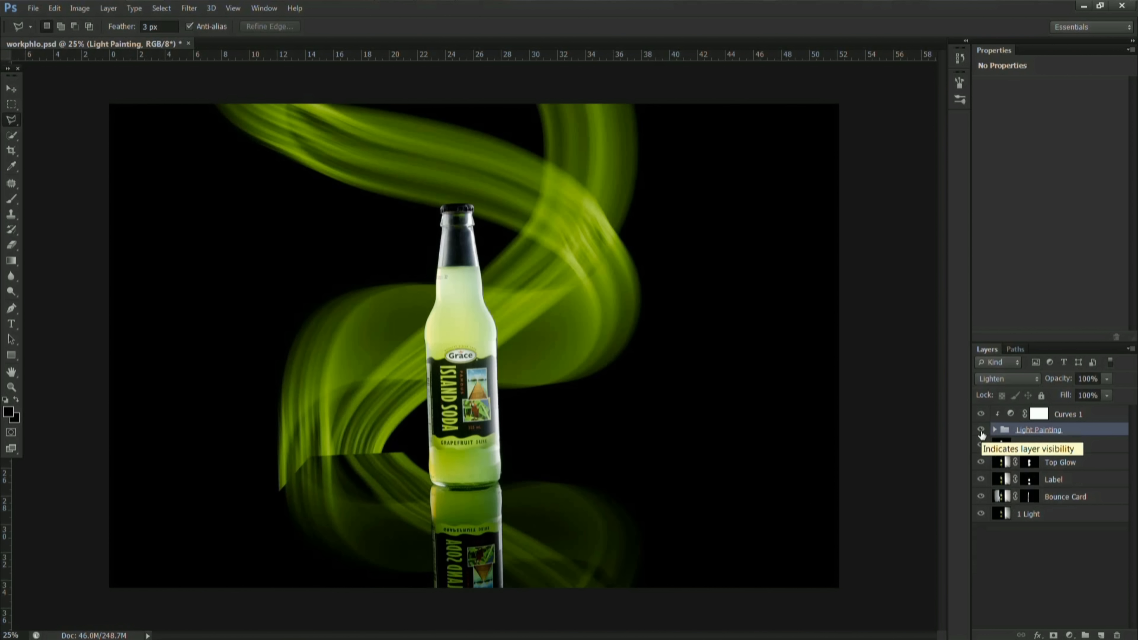
left_click(981, 430)
left_click(981, 431)
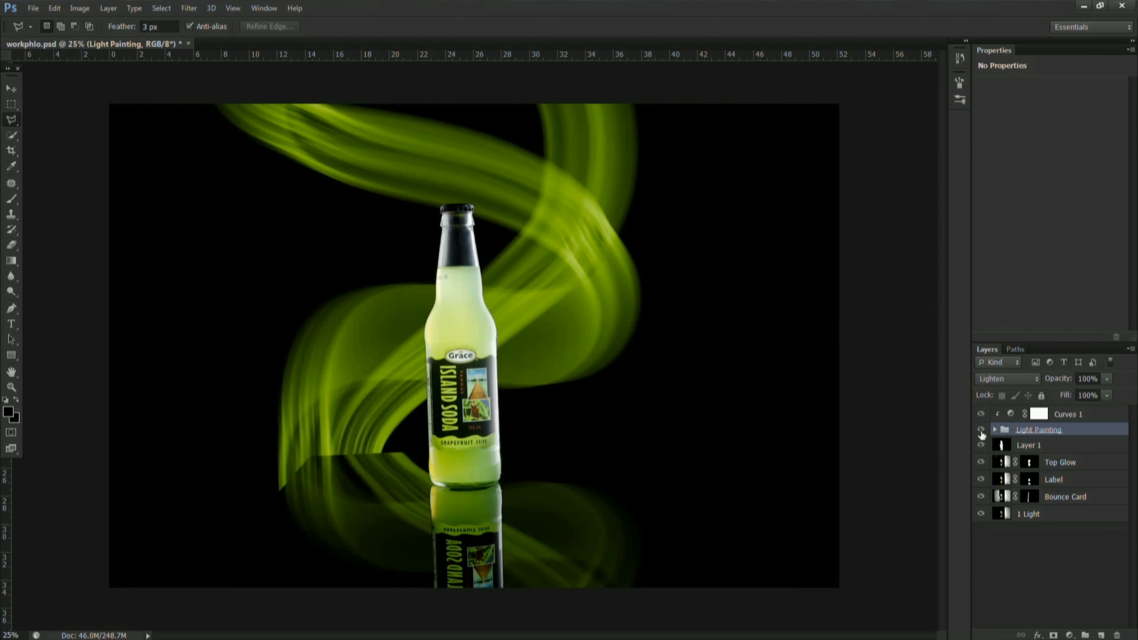
Add a Selective Color adjustment above Top Glow and set Cyan, Magenta and Yellow to +100% for the Blacks
left_click(1020, 561)
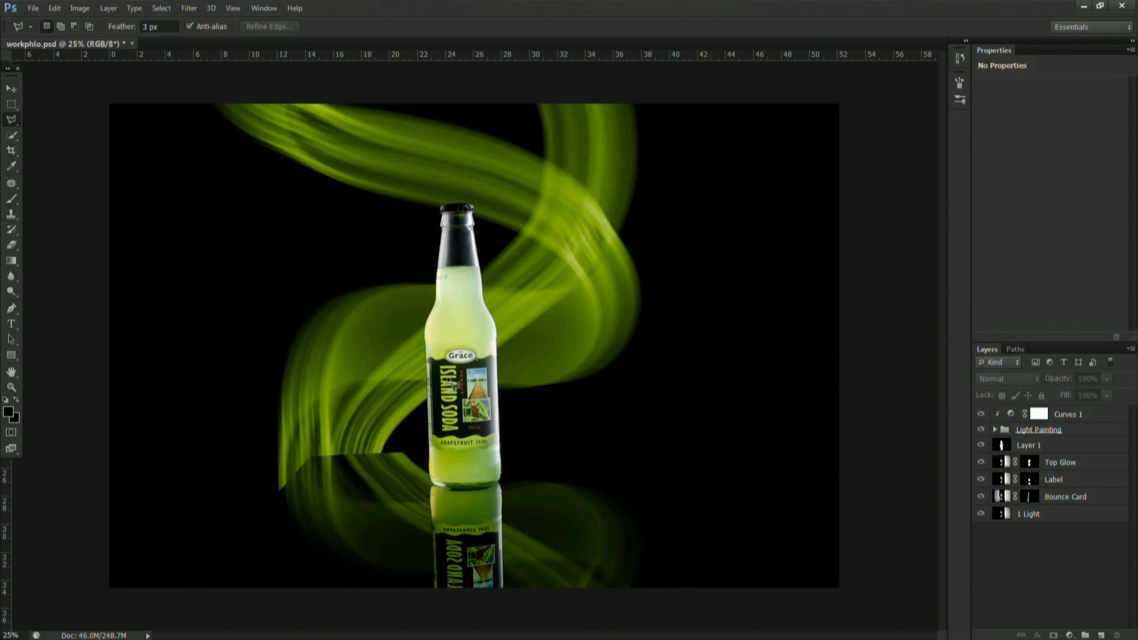
left_click(1100, 461)
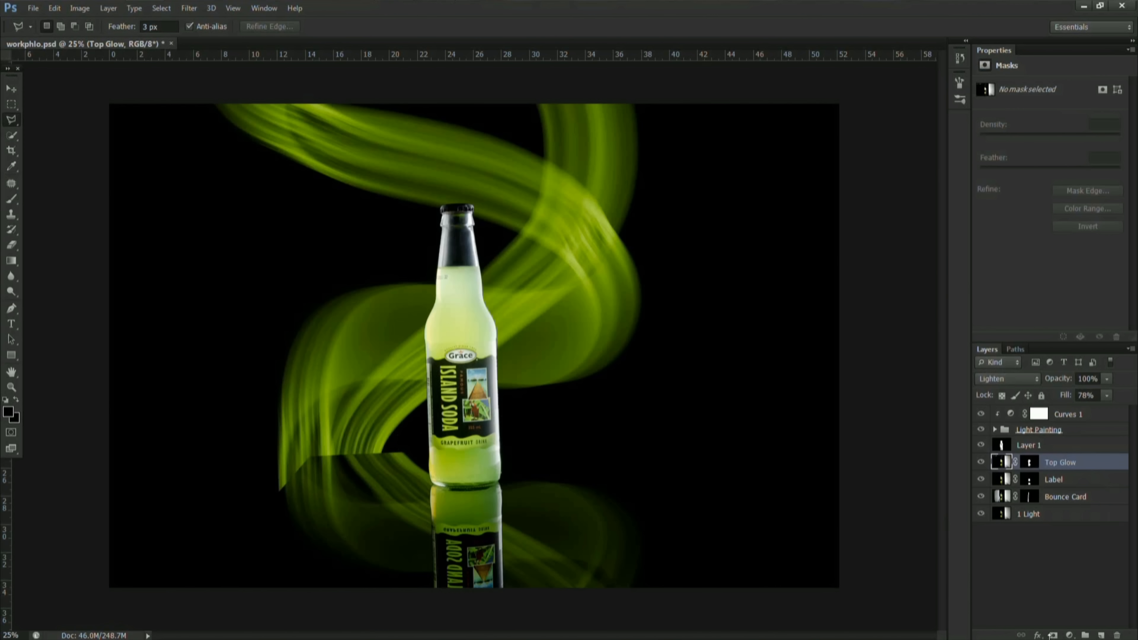
left_click(1070, 634)
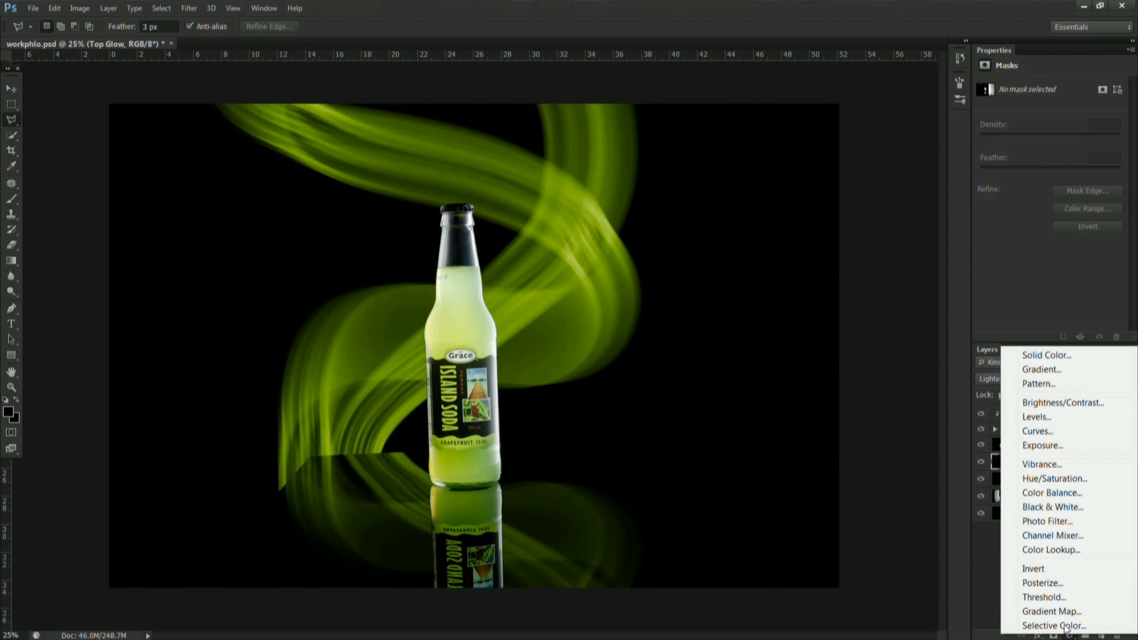
left_click(1057, 626)
left_click(1064, 103)
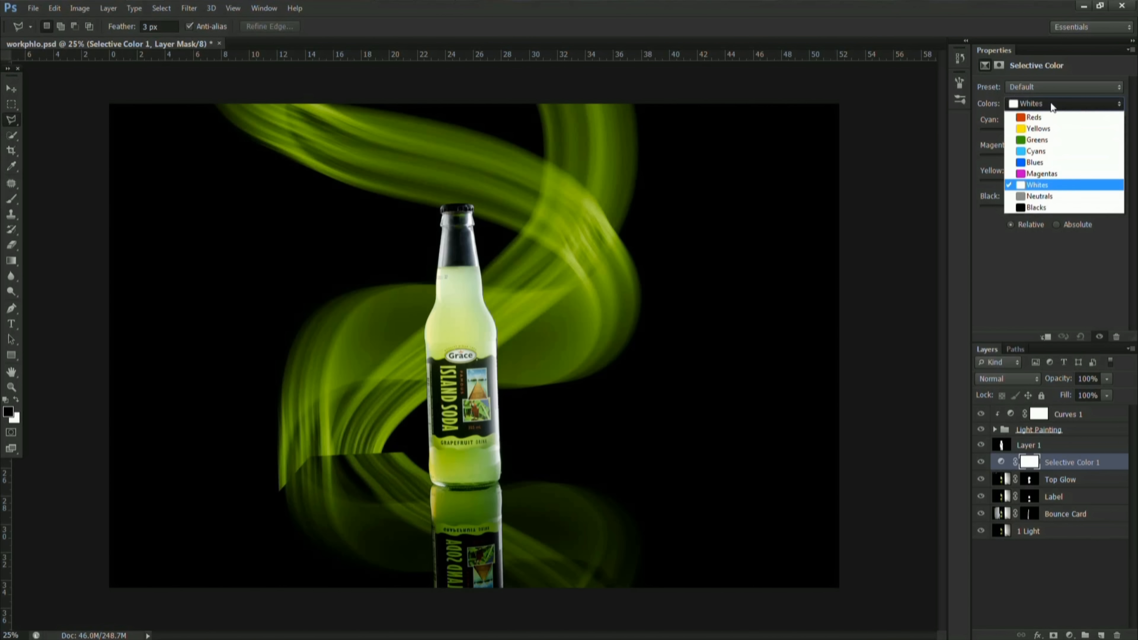
left_click(1039, 199)
left_click_drag(1051, 132, 1120, 132)
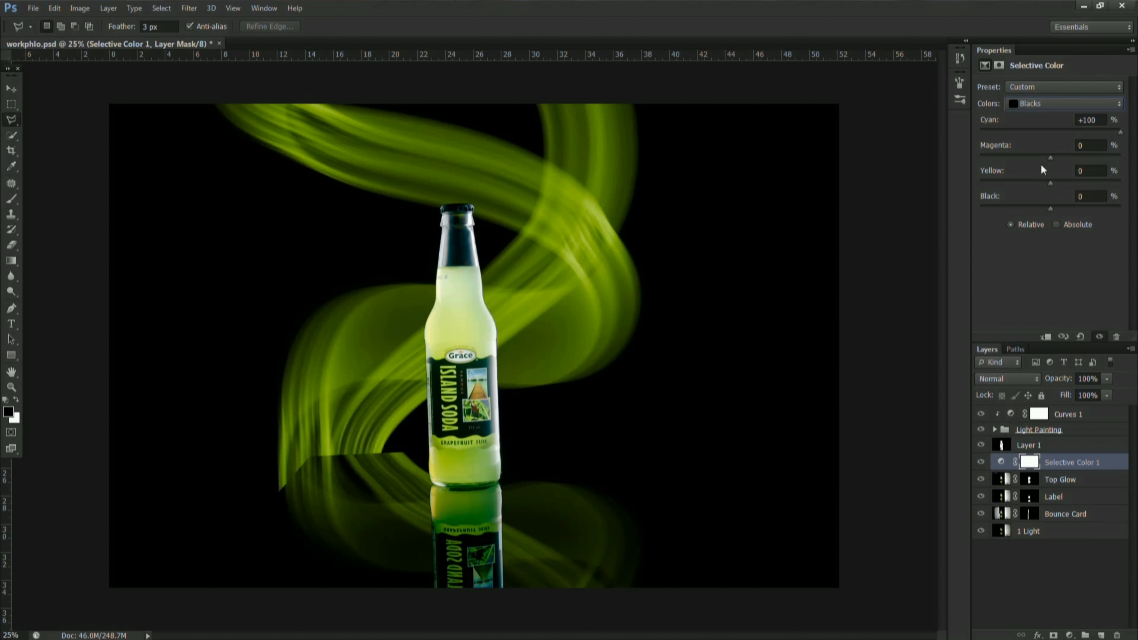
left_click_drag(1051, 158, 1120, 157)
left_click_drag(1053, 184, 1136, 179)
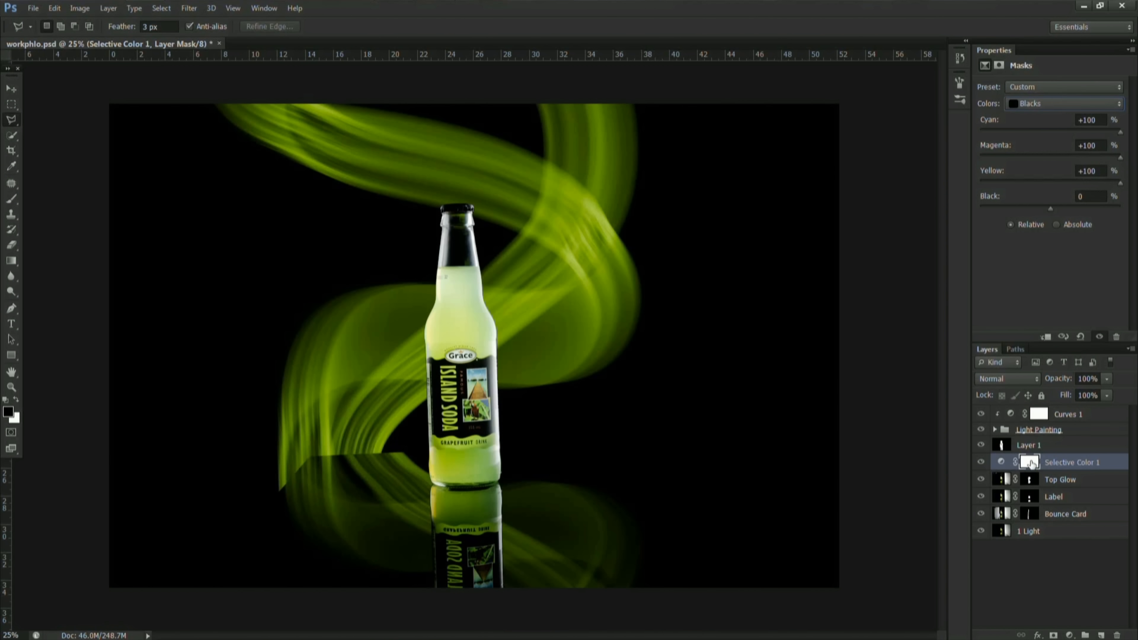
Invert the Selective Color mask to black and paint the bottle's dark label back in with white
left_click(1030, 462)
key("ctrl+i")
key("b")
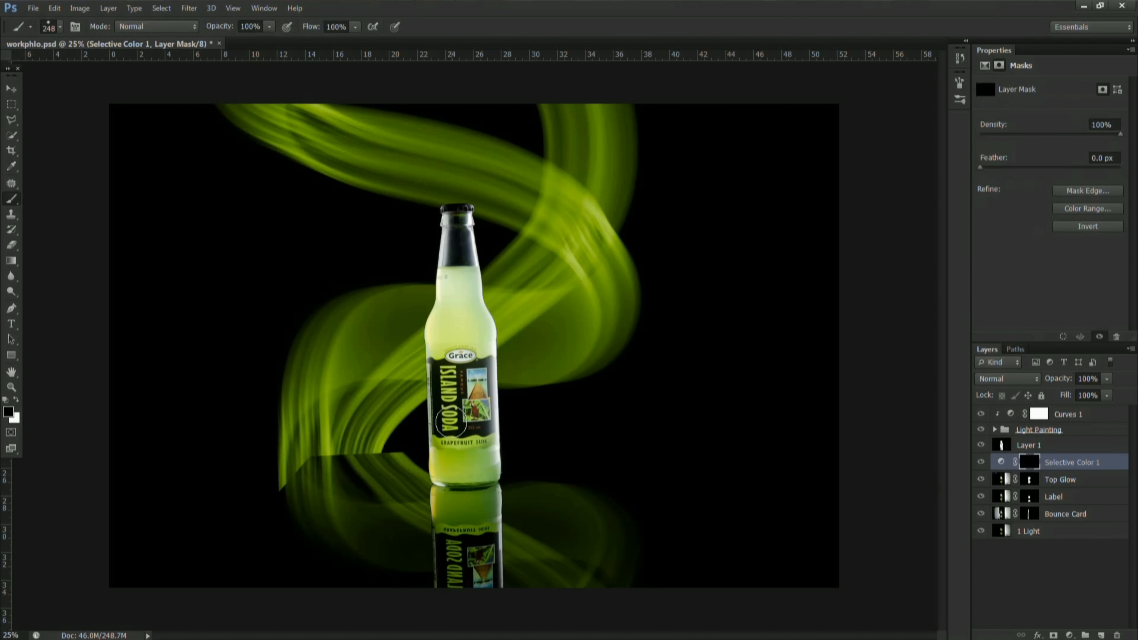
scroll(412, 431, "up", 1)
key("x")
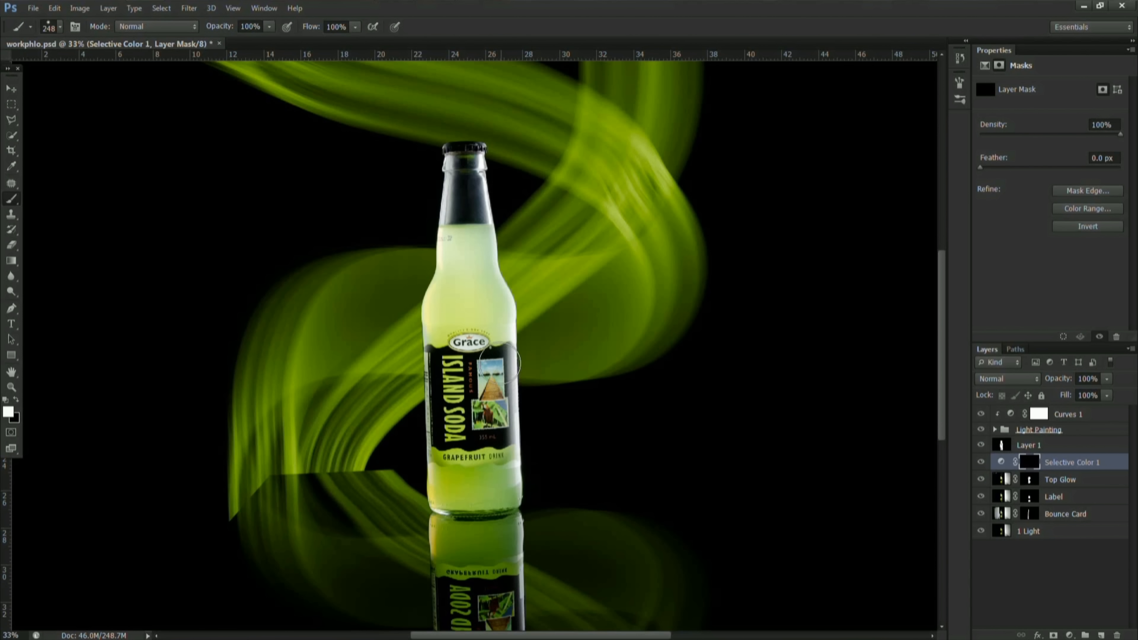
left_click_drag(443, 451, 454, 366)
Paint the dark bottle neck into the mask with a 199 px white brush, and reduce the brush to 111 px over the label
right_click(468, 248, "alt")
left_click_drag(469, 248, 463, 248)
left_click_drag(470, 201, 470, 206)
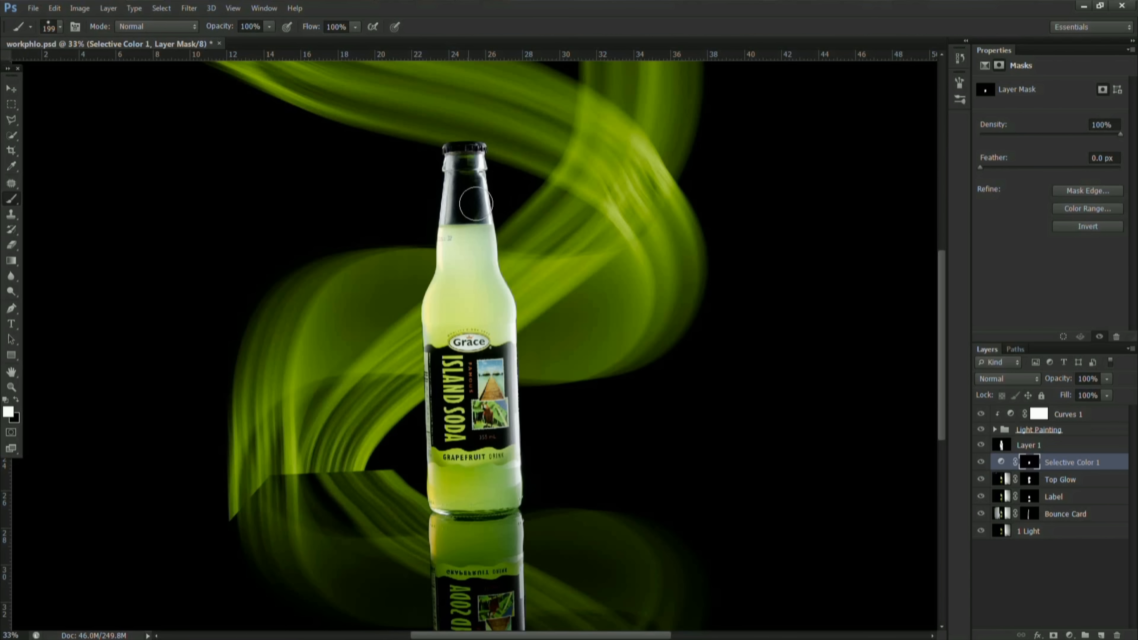
left_click_drag(468, 207, 455, 209)
scroll(466, 370, "up", 1)
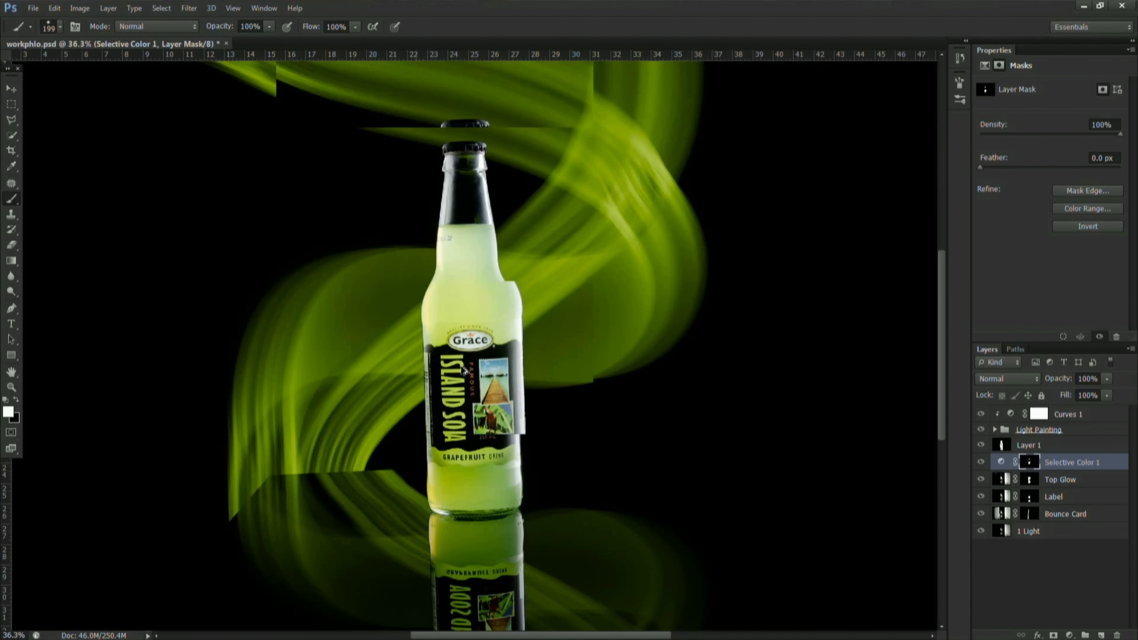
left_click_drag(479, 346, 470, 347)
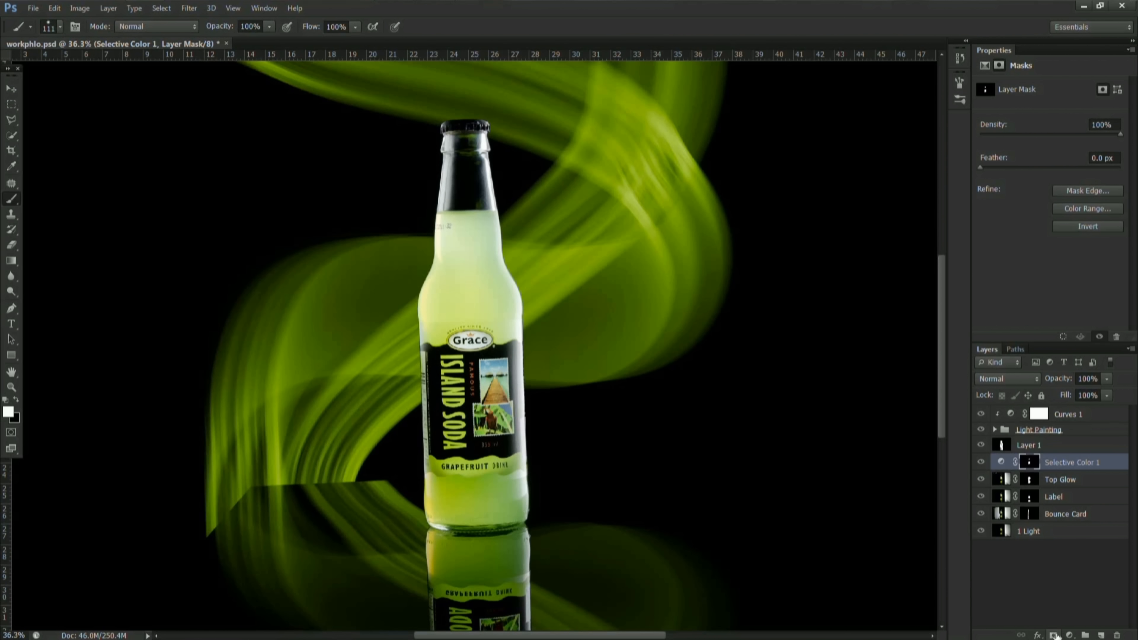
Add a second Selective Color adjustment above the first and set Cyan, Magenta and Yellow to -100% for the Whites
left_click(1069, 635)
left_click(1053, 626)
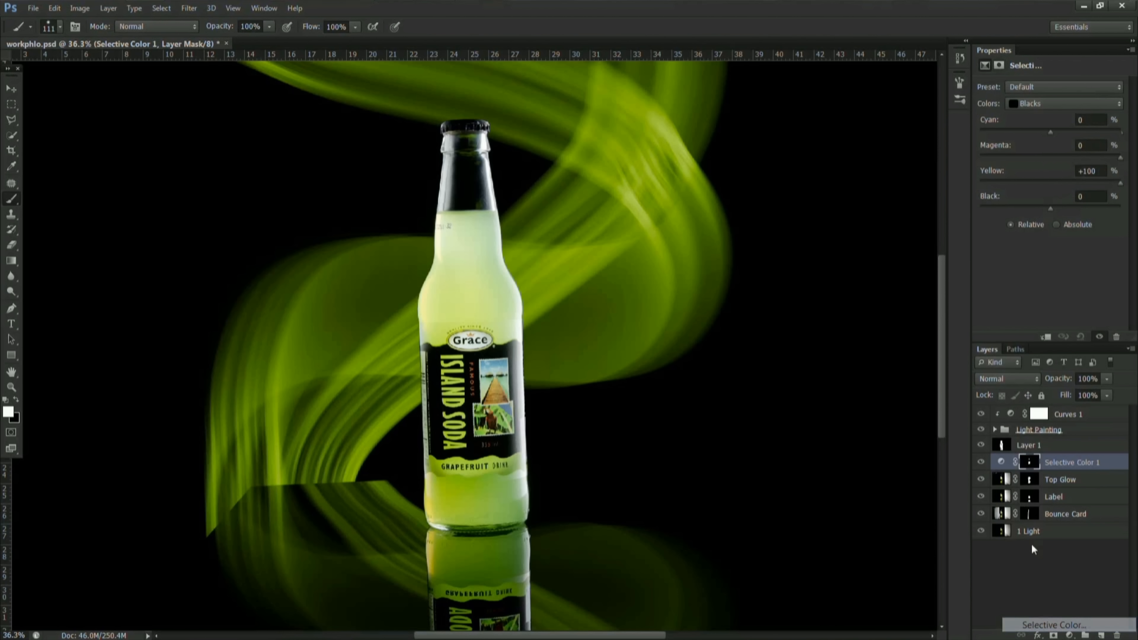
left_click(1046, 104)
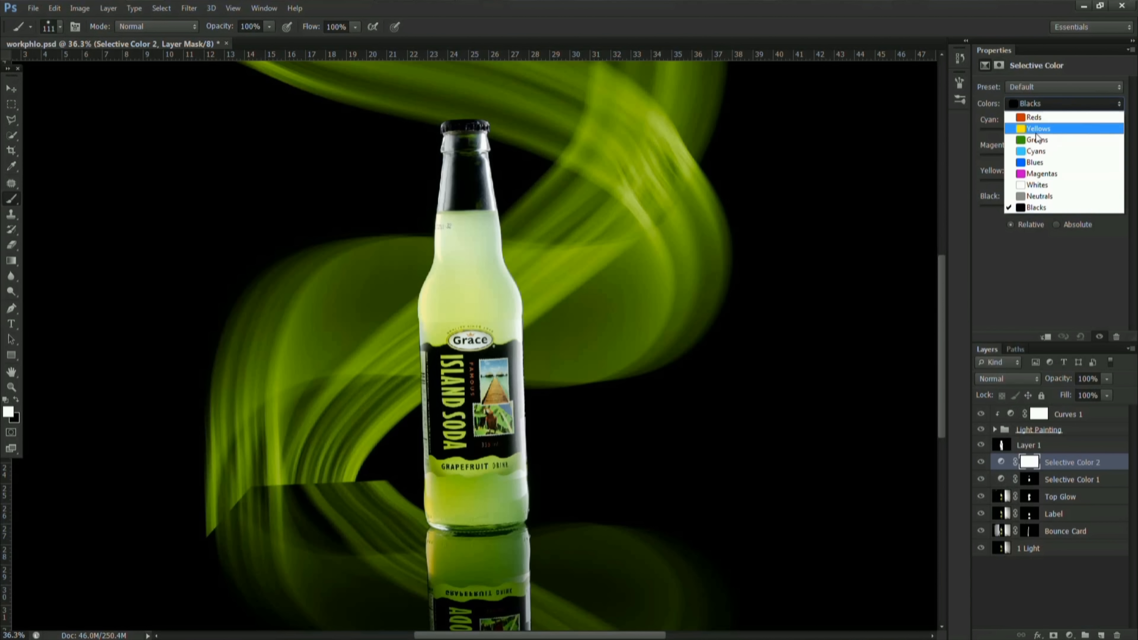
left_click(1039, 184)
left_click_drag(1051, 132, 981, 158)
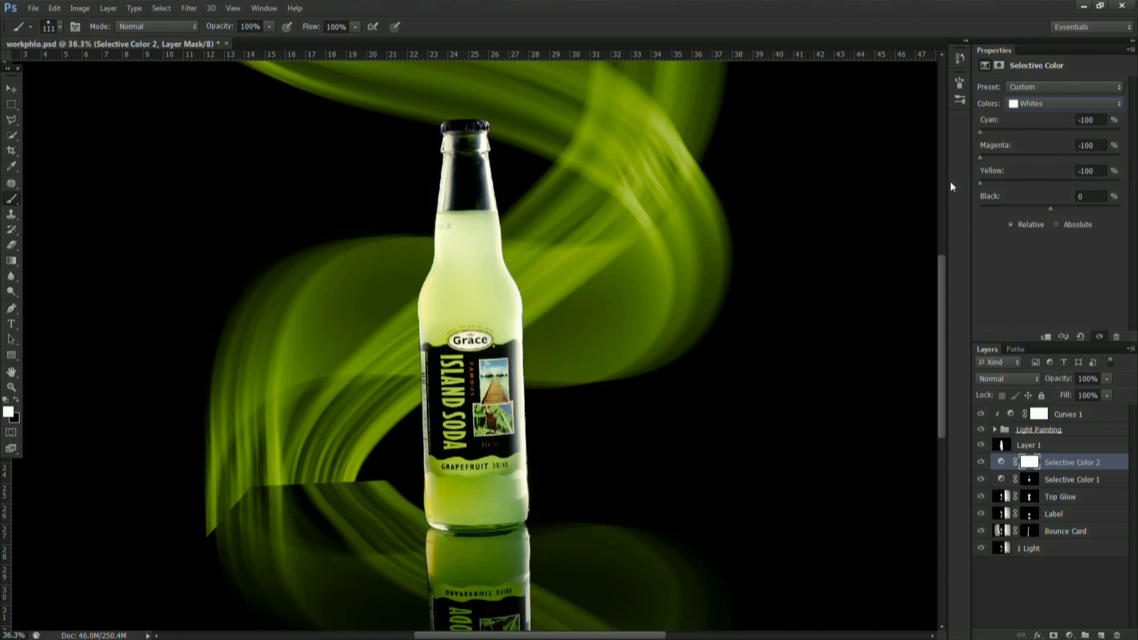
Invert the new Selective Color mask to black and paint the white Grace logo on the label back in with white
left_click(1030, 462)
key("ctrl+i")
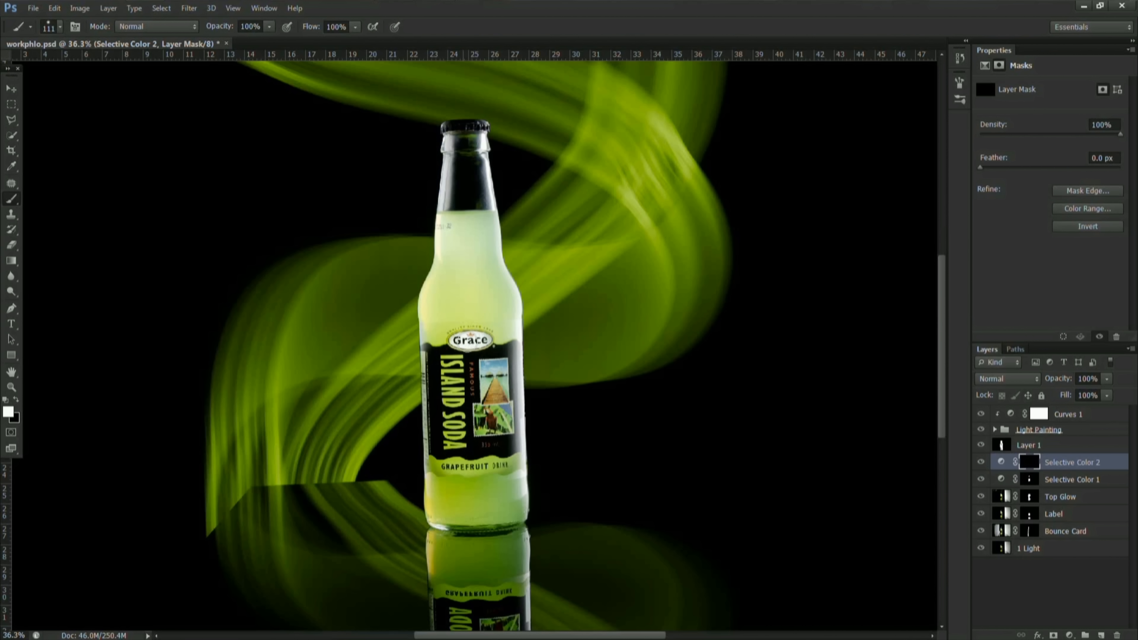
left_click_drag(471, 345, 463, 350)
left_click_drag(452, 353, 457, 353)
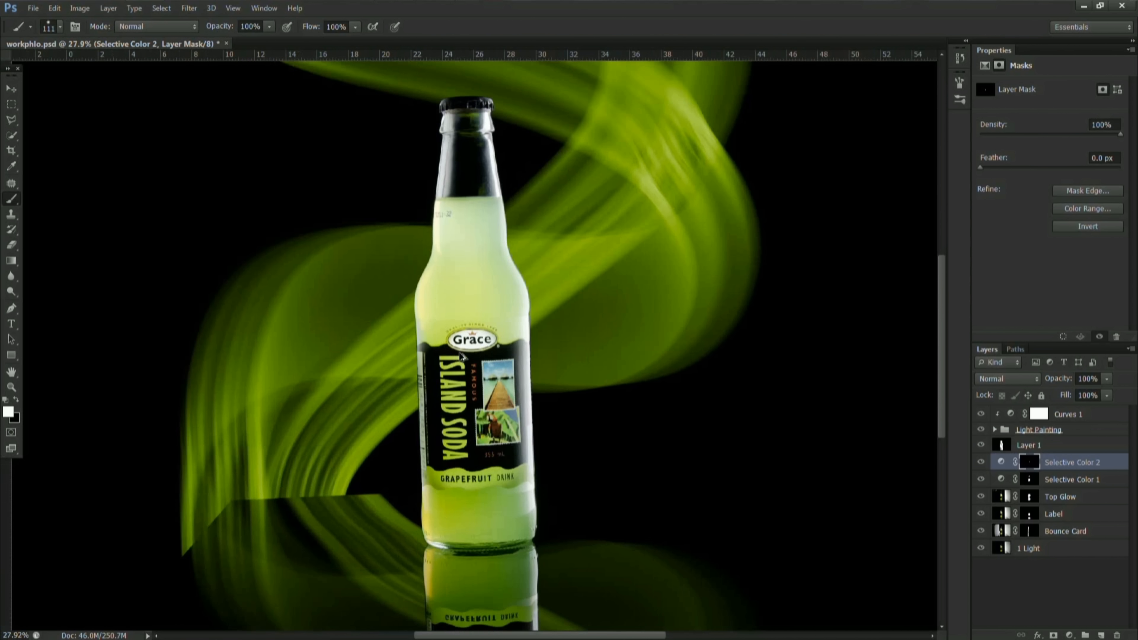
Compare the bottle with and without the layers from Selective Color 2 to Bounce Card, and toggle the Light Painting group
scroll(458, 355, "down", 2)
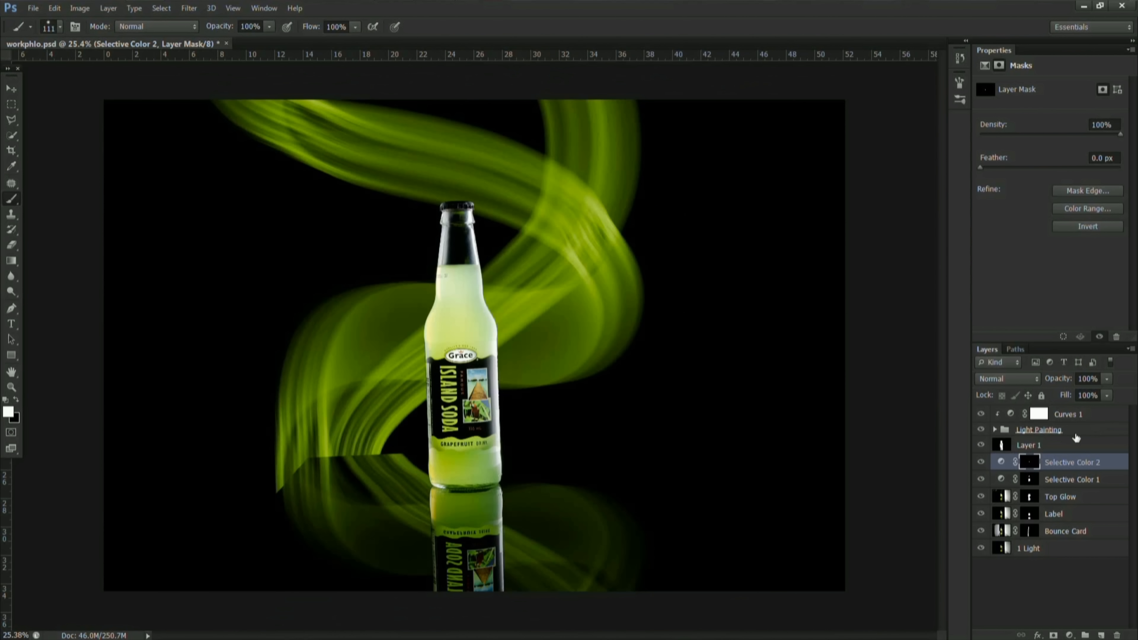
left_click_drag(981, 462, 982, 534)
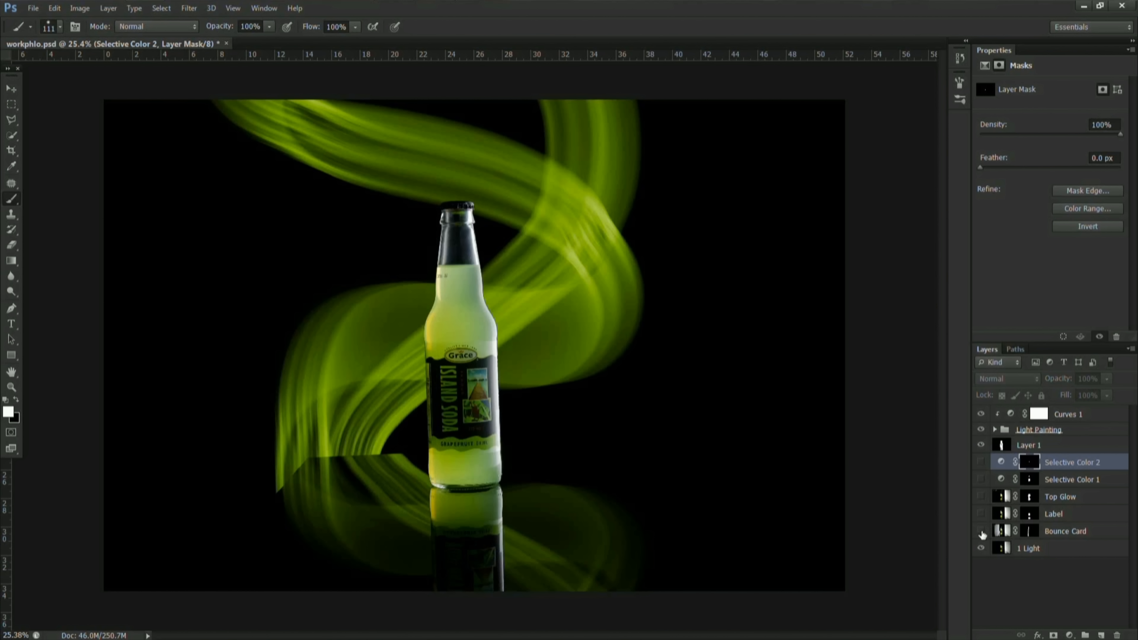
left_click(982, 430)
left_click(982, 430)
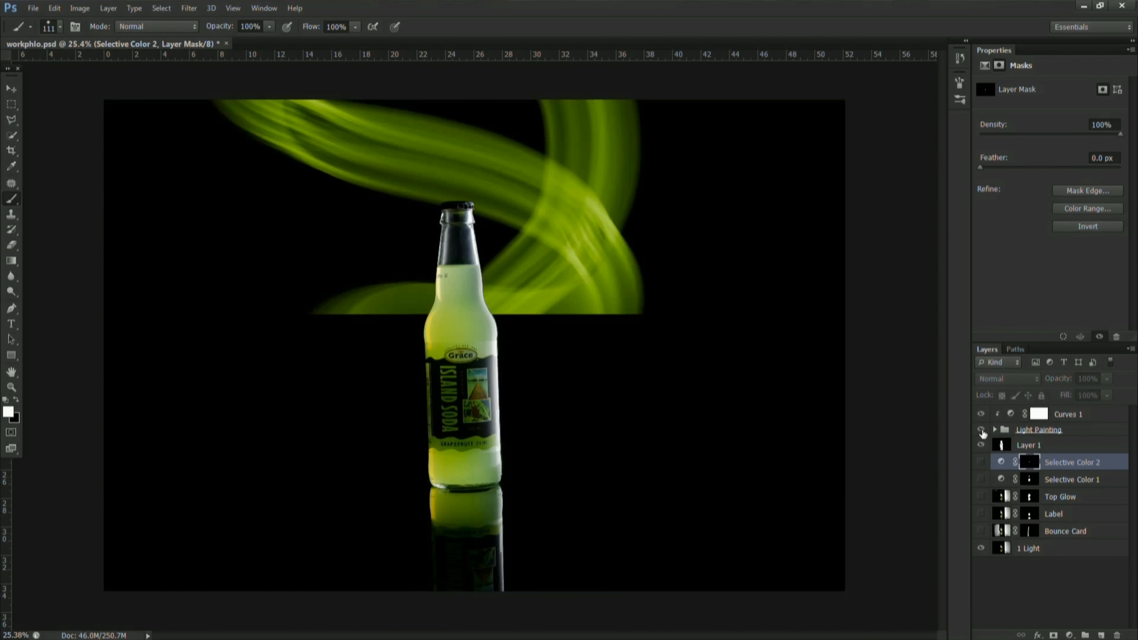
left_click_drag(982, 531, 982, 466)
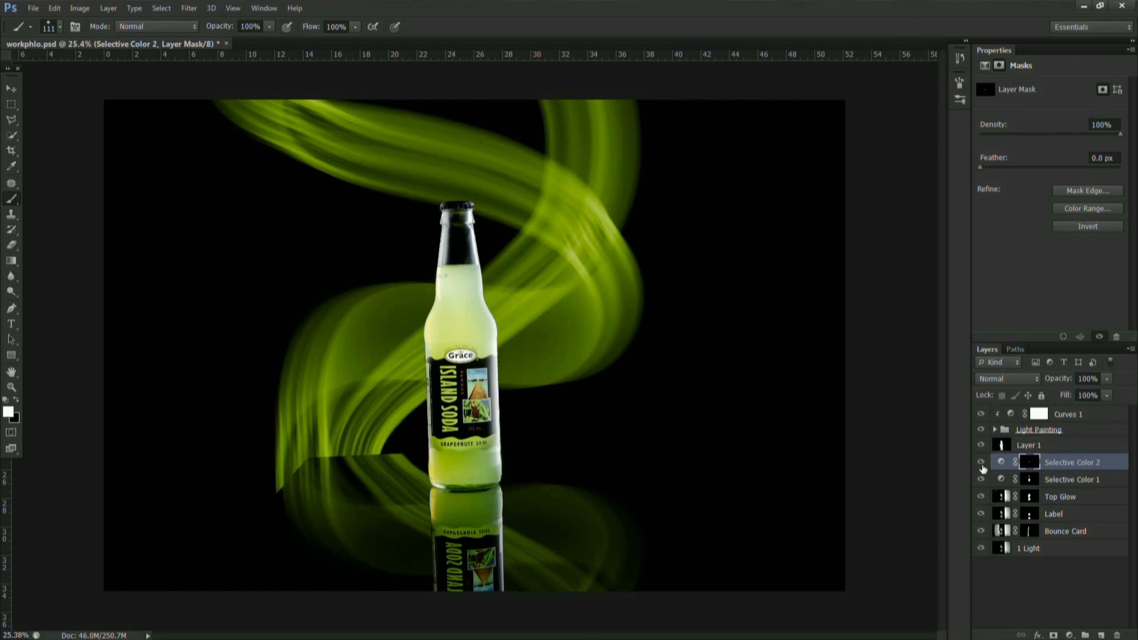
Group all layers from Curves 1 down to 1 Light, and create two merged copies of the group above it
left_click(1039, 584)
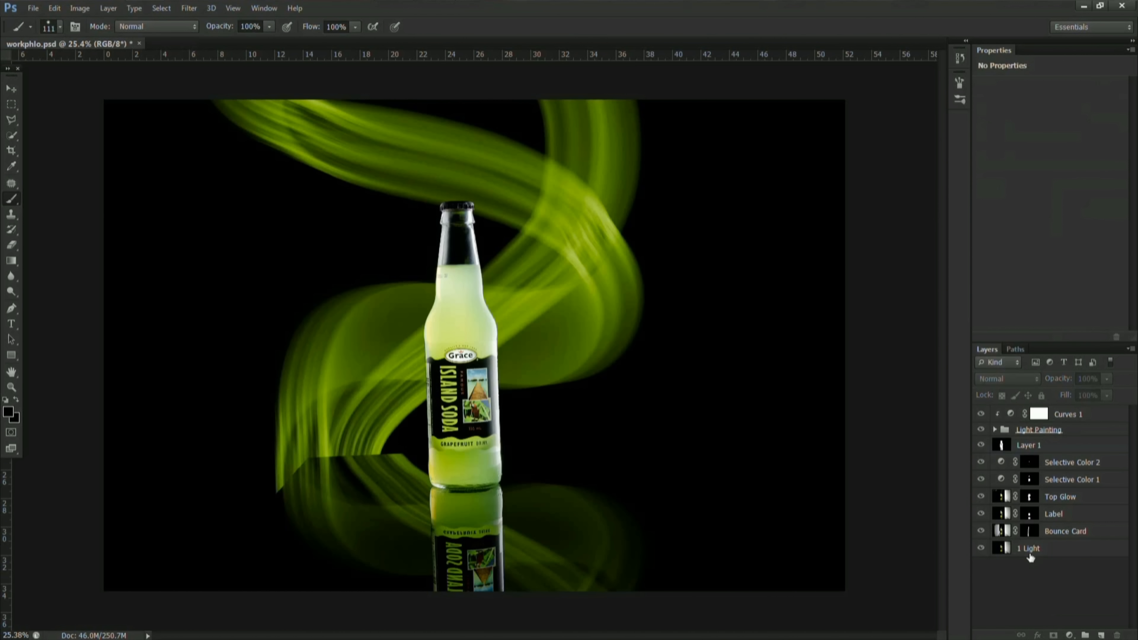
left_click(1005, 478)
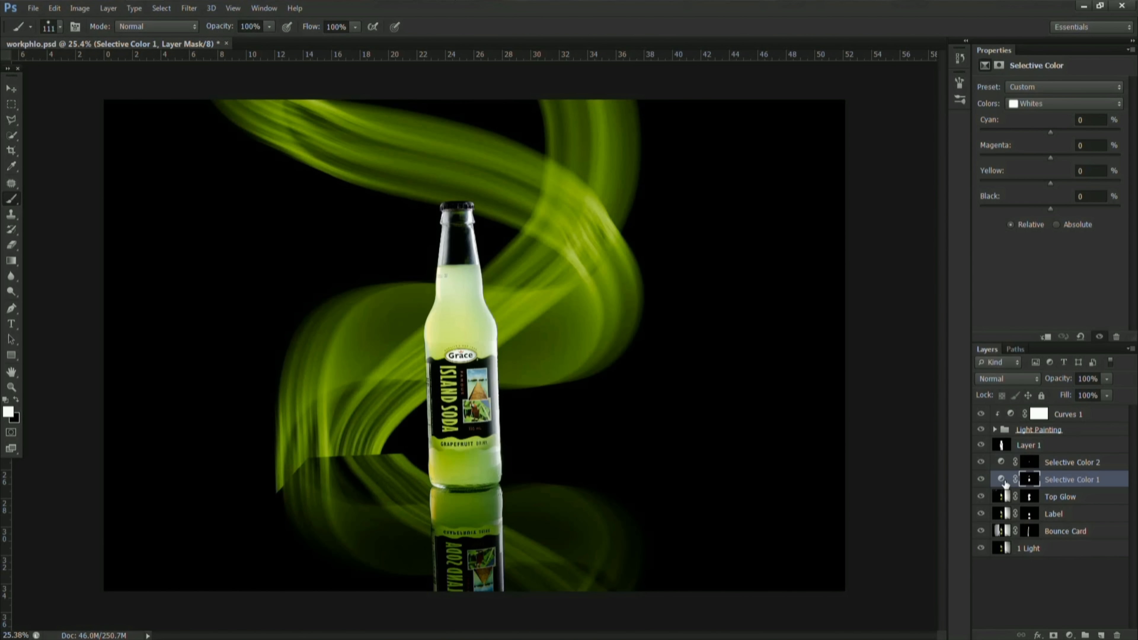
left_click(1085, 416)
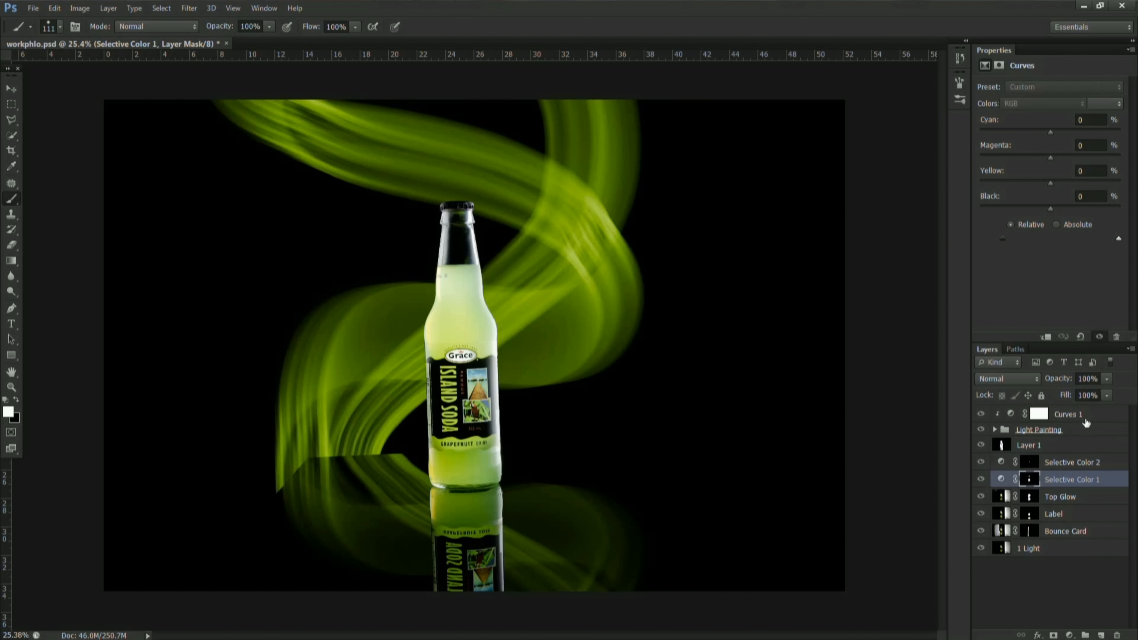
left_click(1028, 551, "shift")
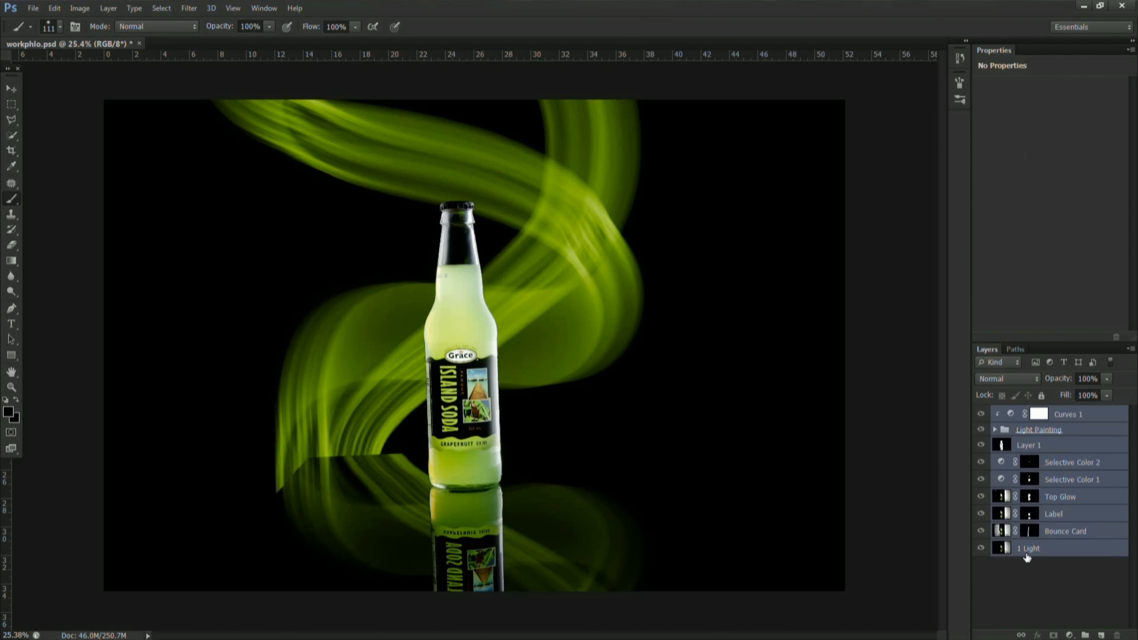
key("ctrl+g")
key("ctrl+j")
key("ctrl+e")
key("ctrl+j")
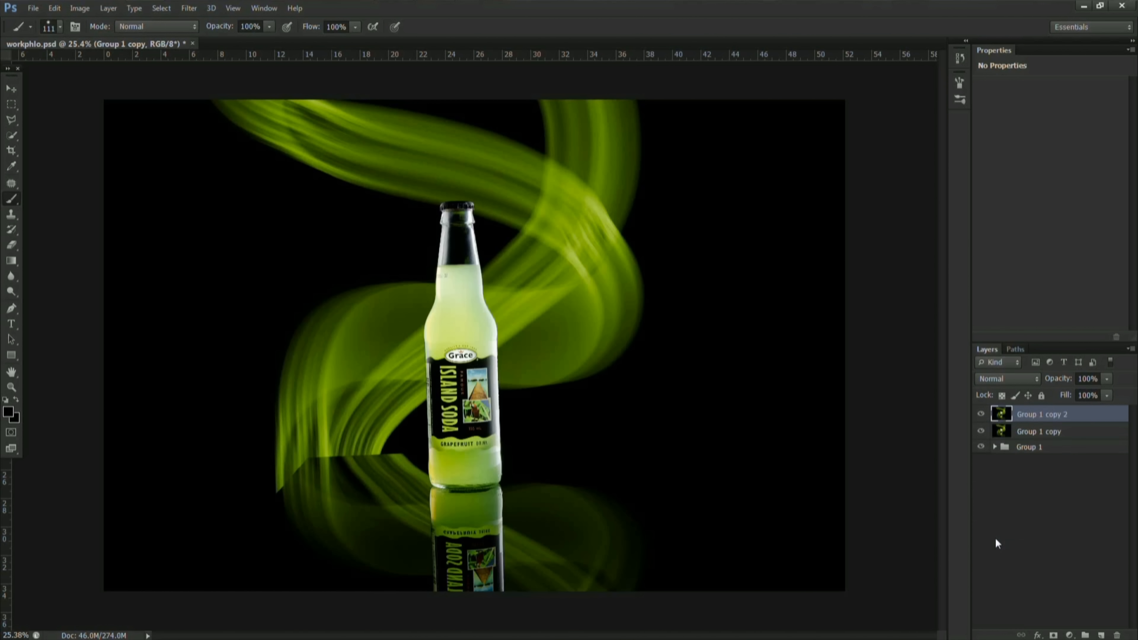
Select the area left of the bottle on the top merged copy and stretch it outward to 122.91% width
left_click(17, 108)
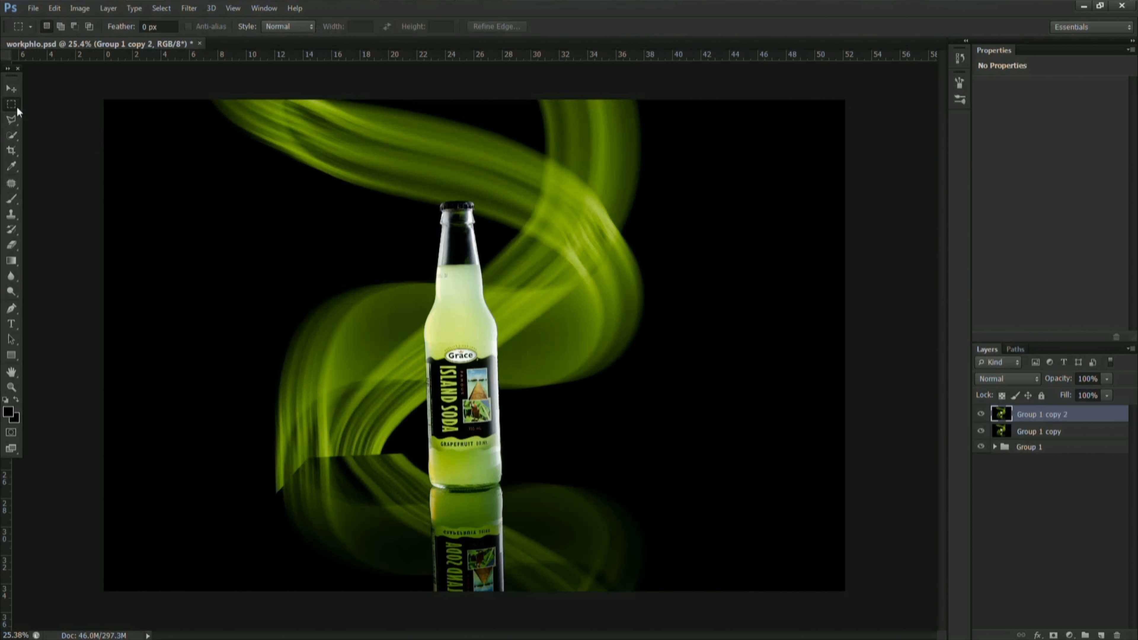
scroll(297, 511, "up", 1)
scroll(297, 511, "up", 4)
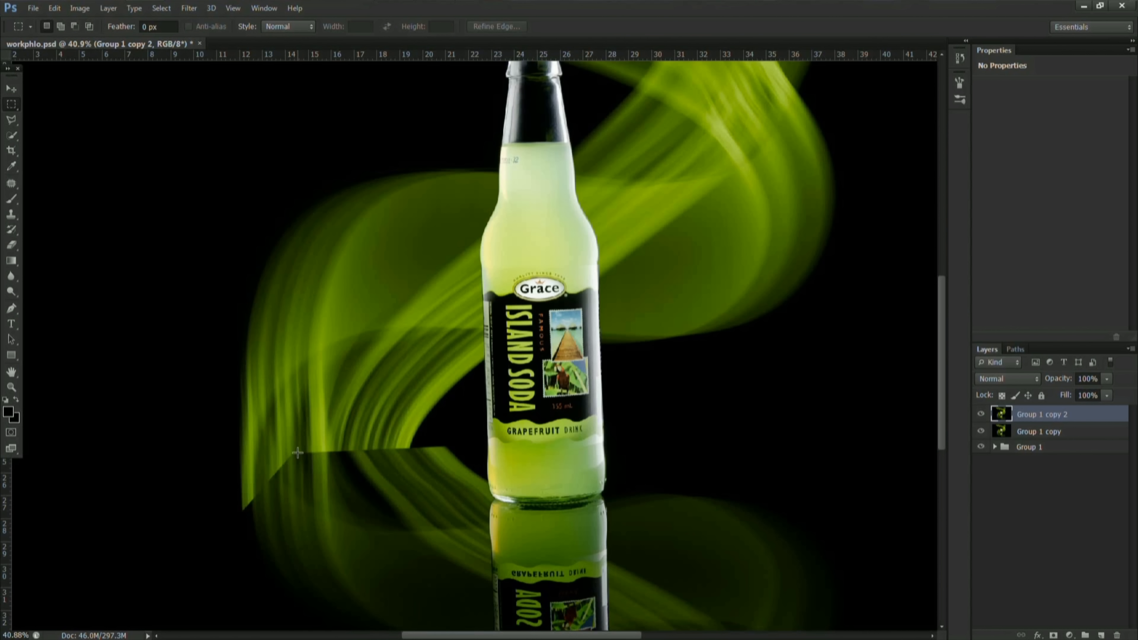
scroll(297, 452, "down", 5)
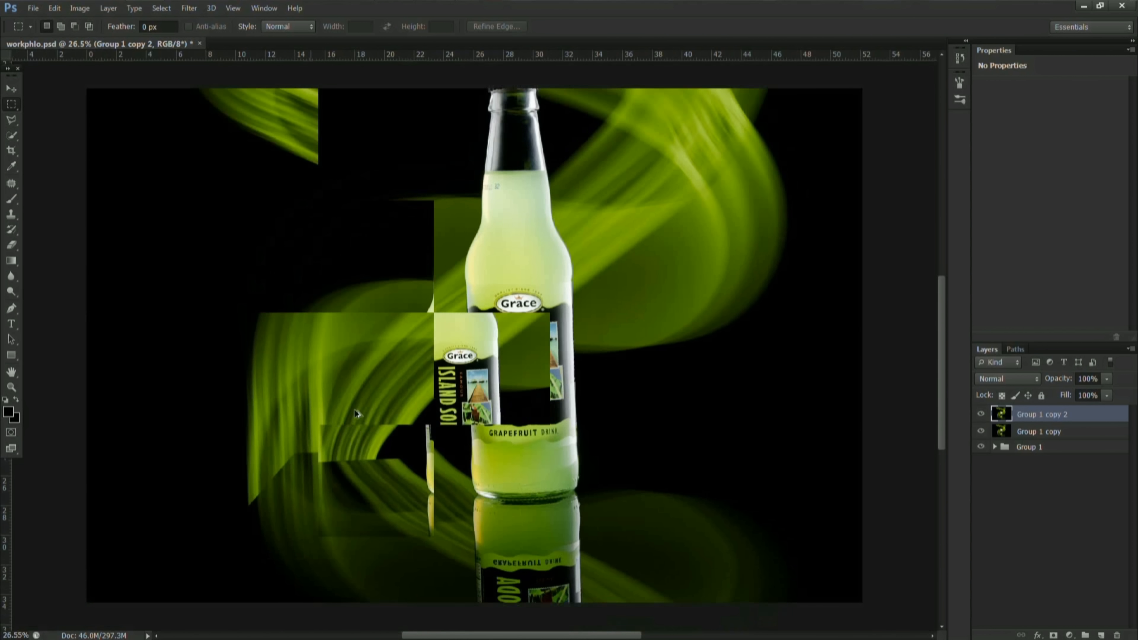
left_click_drag(114, 112, 425, 636)
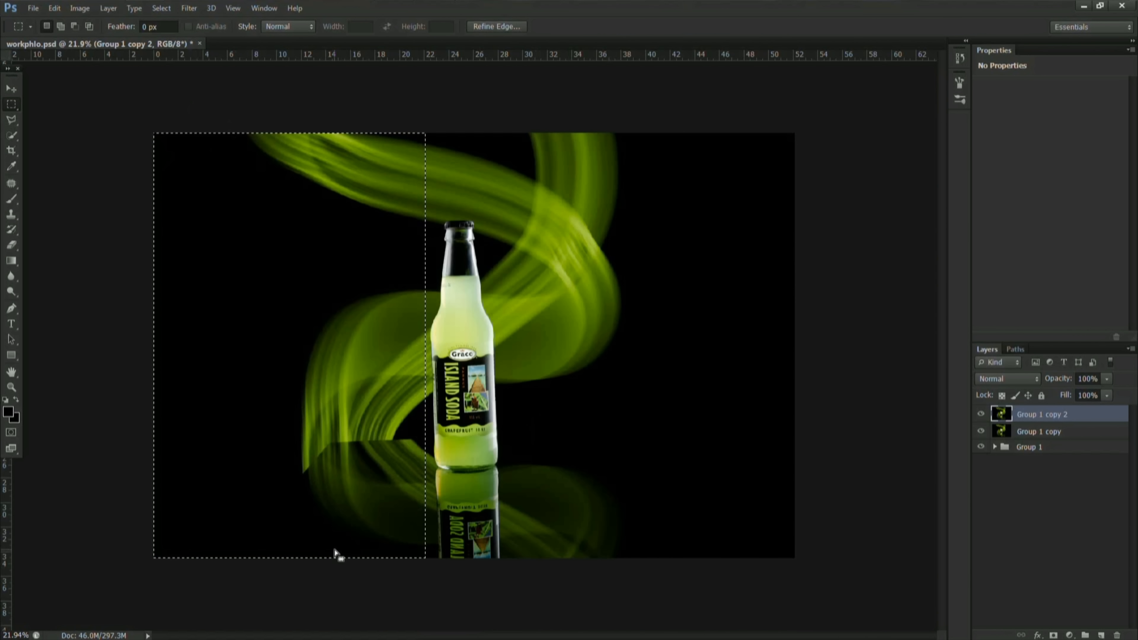
key("ctrl+t")
left_click_drag(154, 346, 139, 350)
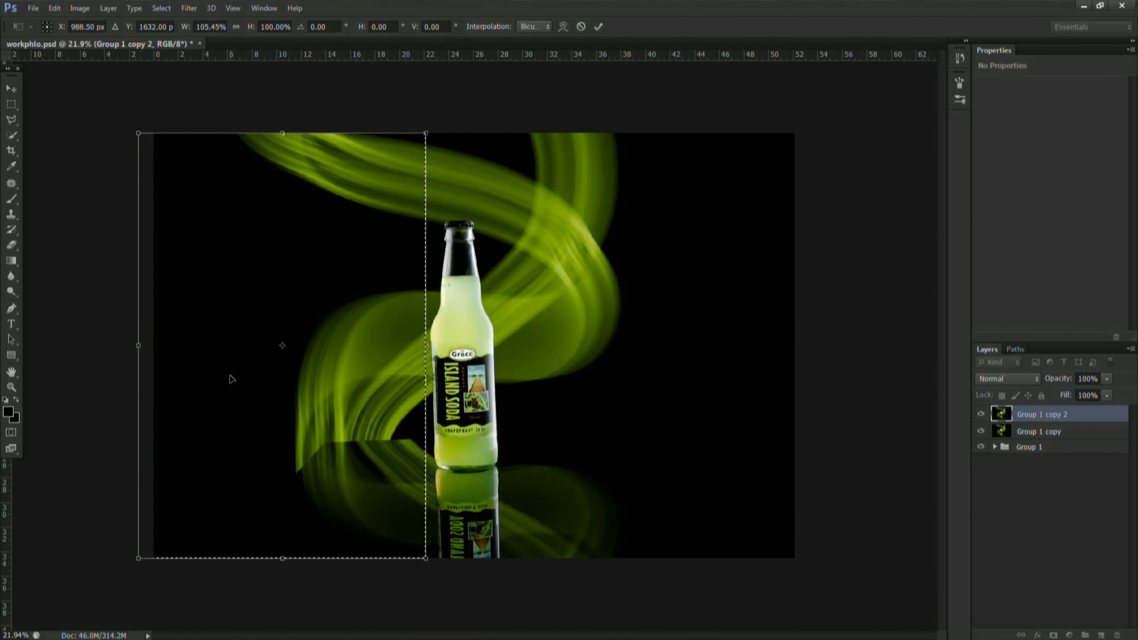
key("ctrl+minus")
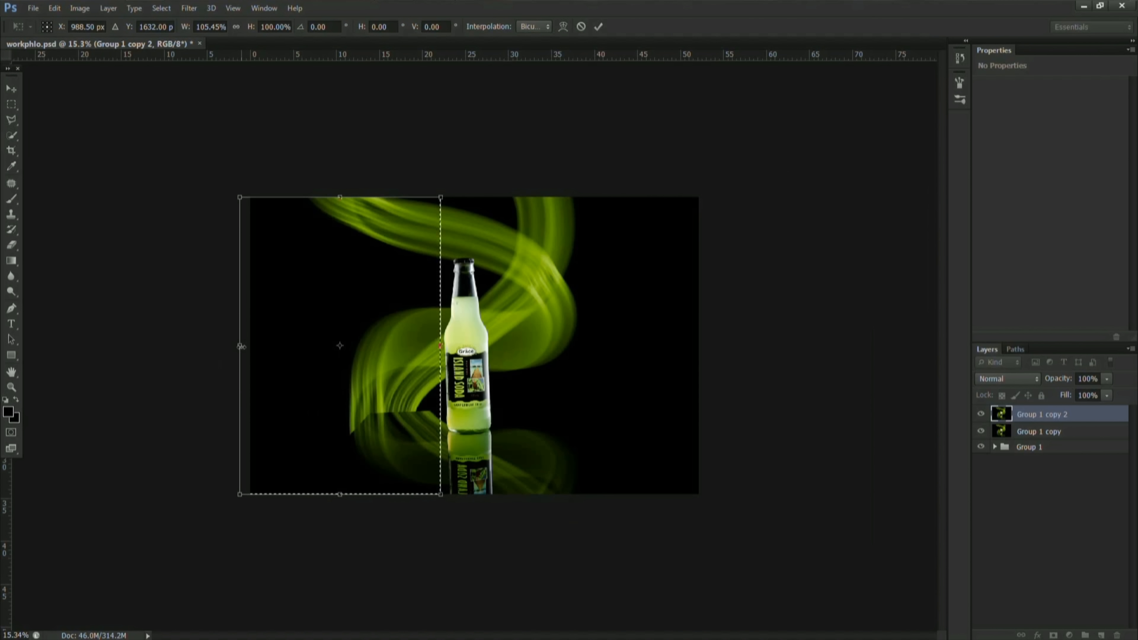
left_click_drag(241, 346, 206, 346)
left_click(599, 26)
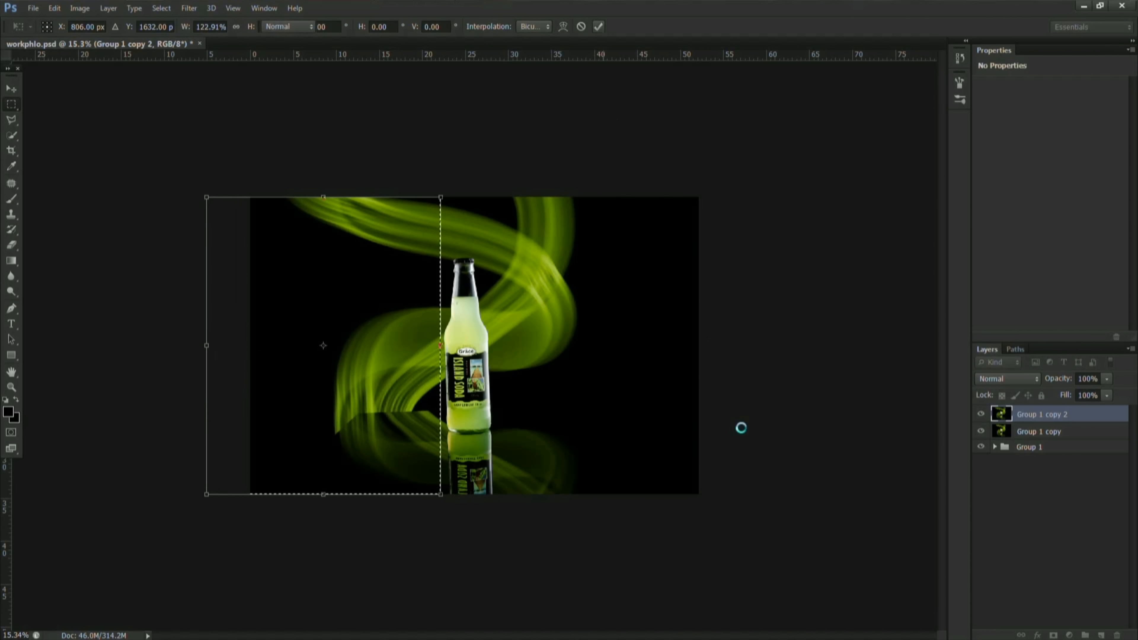
Select the area right of the bottle, stretch it outward to 129.35% width, and deselect
left_click_drag(731, 527, 500, 143)
key("ctrl+t")
left_click_drag(698, 345, 760, 348)
left_click(598, 27)
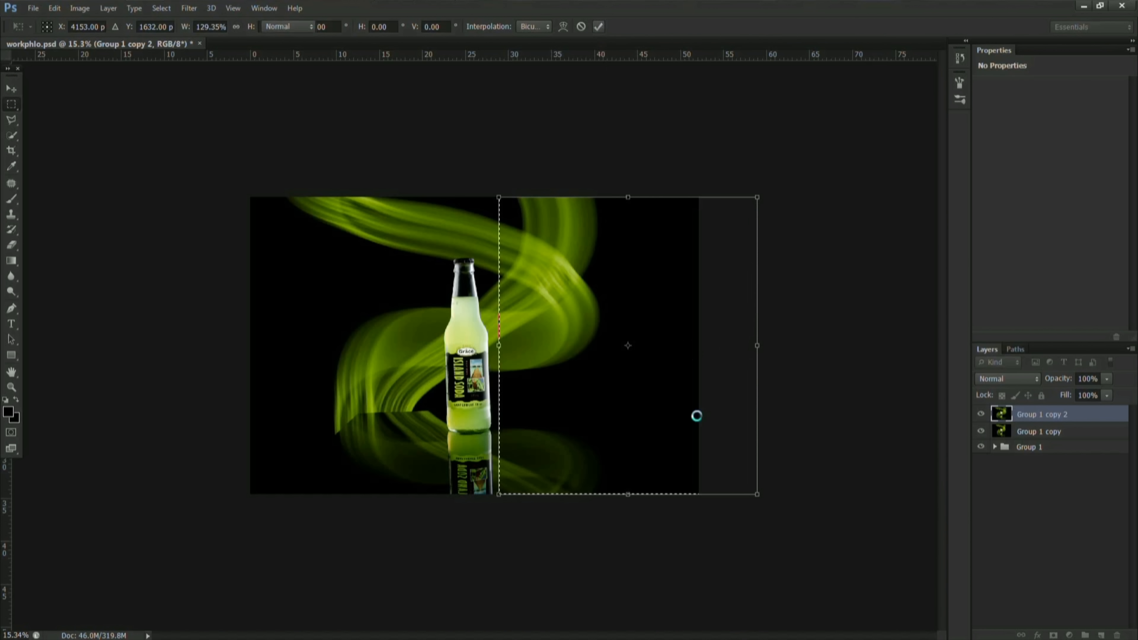
key("ctrl+d")
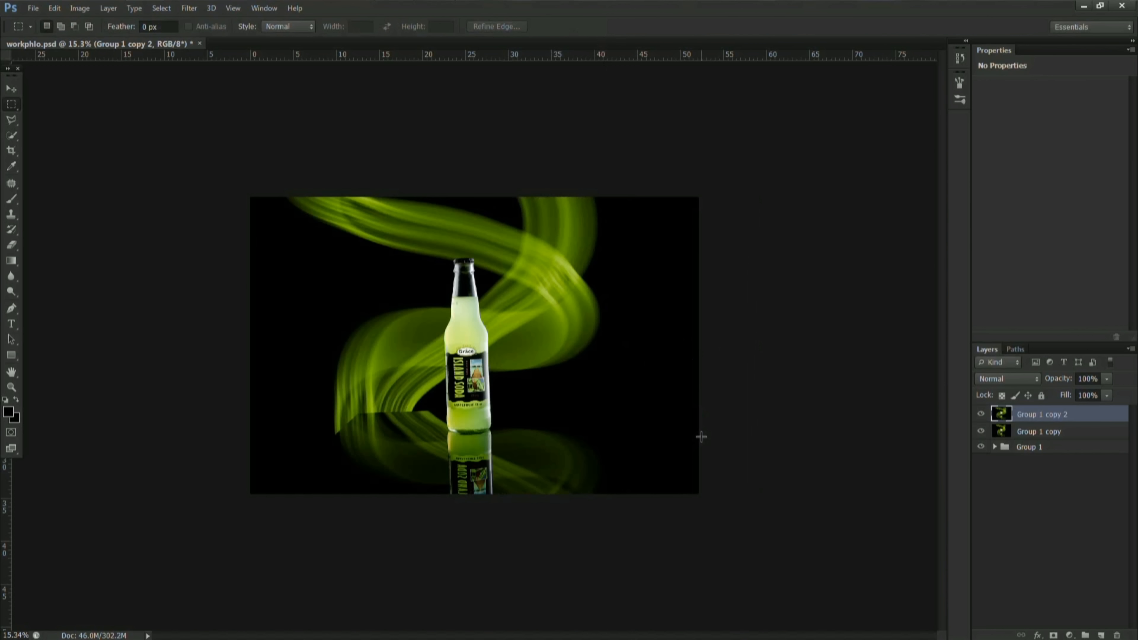
Add a Curves adjustment above the stretched copy and pull the midtones down slightly to darken the image
left_click(1069, 635)
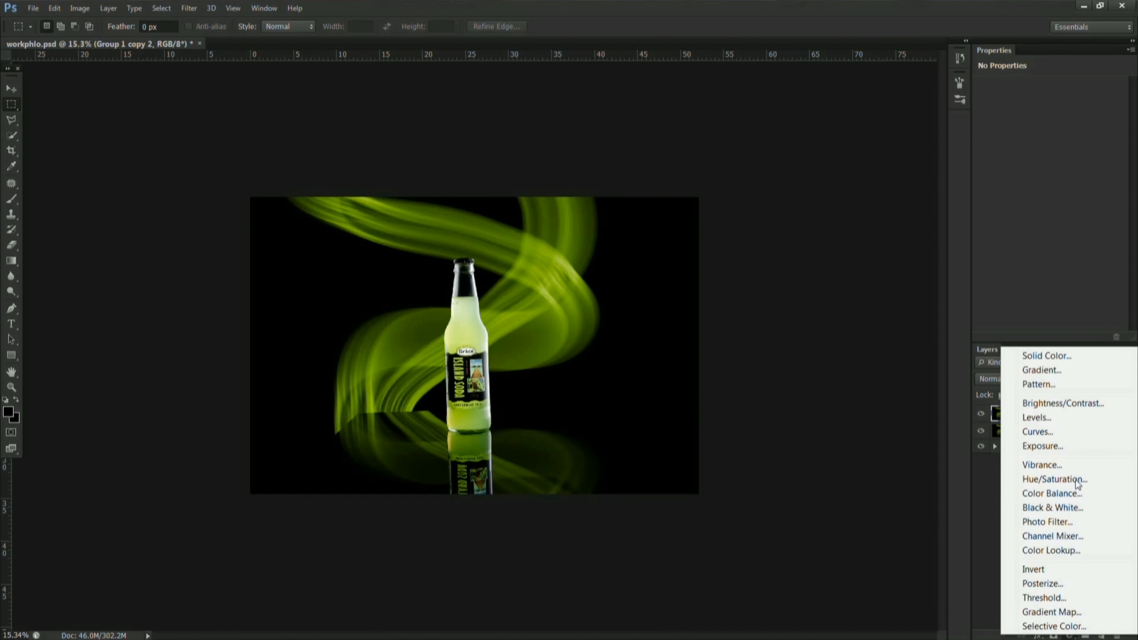
left_click(1052, 433)
mouse_move(1059, 176)
left_mouse_down()
mouse_move(1060, 205)
mouse_move(1060, 175)
mouse_move(1063, 185)
left_mouse_up()
left_click(1028, 507)
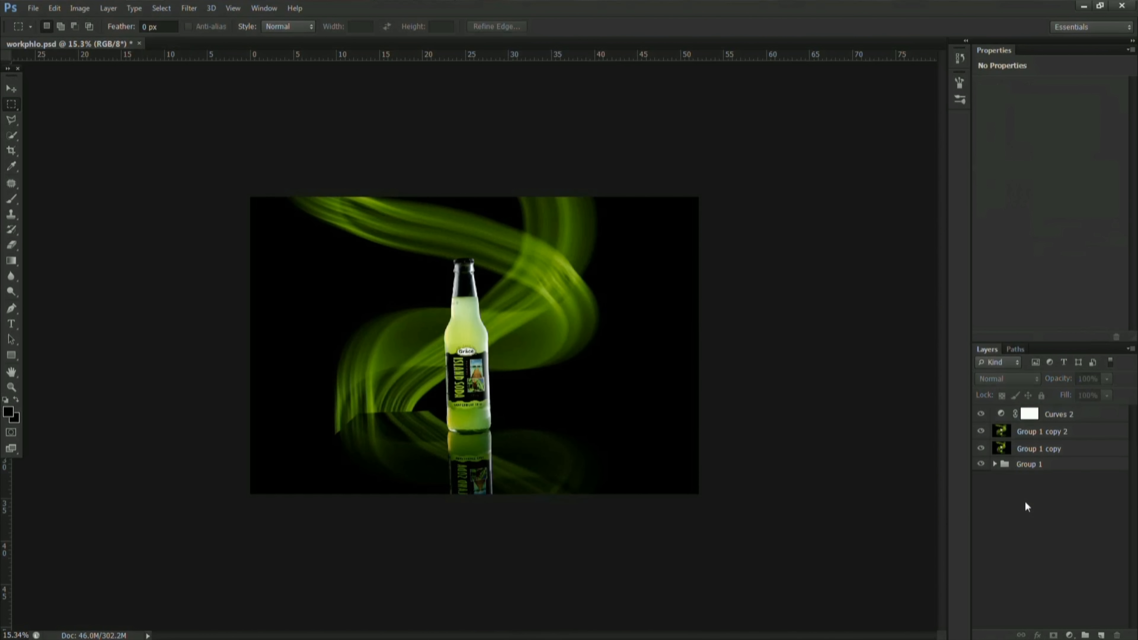